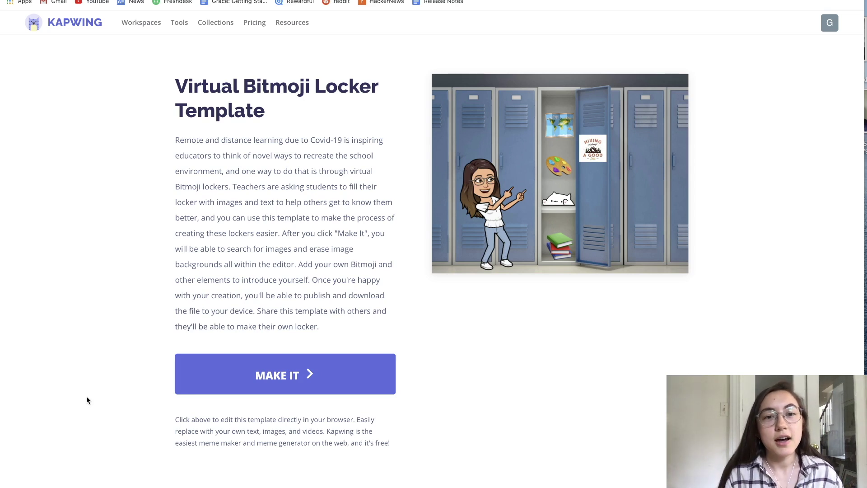
Step: Open the Virtual Bitmoji Locker template and inspect its map, quote, palette, cat and background layers
{"action": "left_click", "coordinate": [222, 377]}
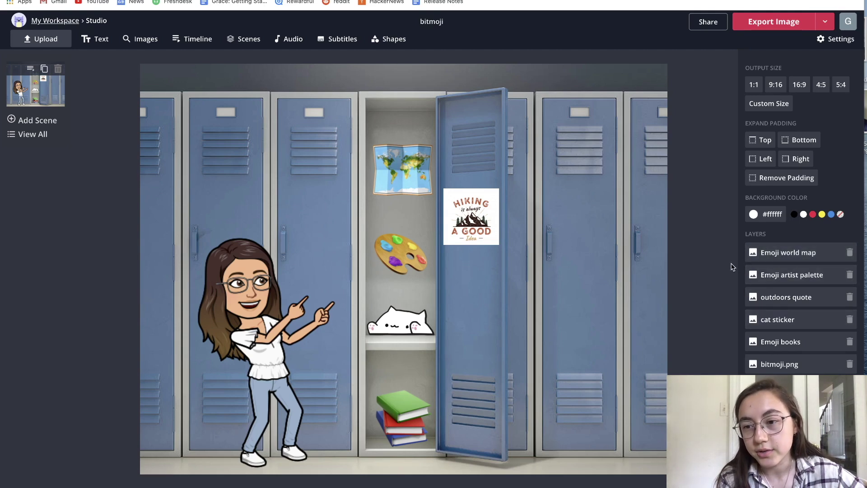
{"action": "left_click", "coordinate": [827, 255]}
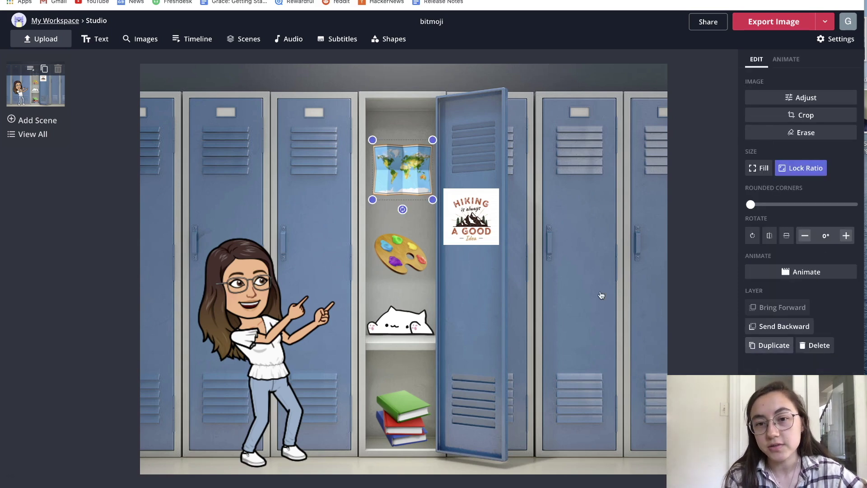
{"action": "left_click", "coordinate": [463, 225]}
{"action": "left_click", "coordinate": [413, 266]}
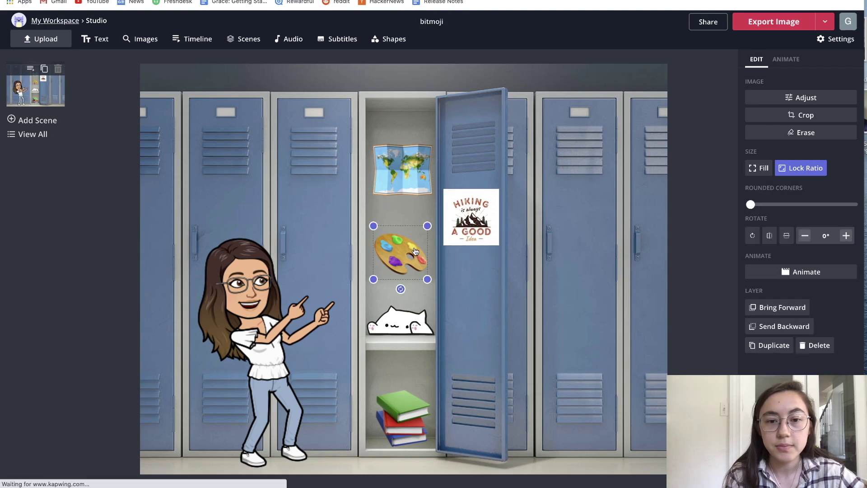
{"action": "left_click", "coordinate": [411, 317]}
{"action": "left_click", "coordinate": [480, 337]}
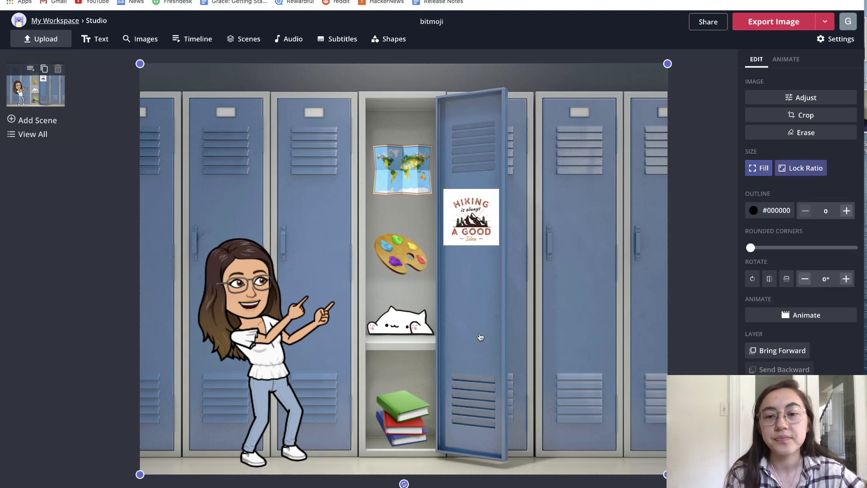
Step: Delete the sample Bitmoji character from the locker scene
{"action": "left_click", "coordinate": [687, 339]}
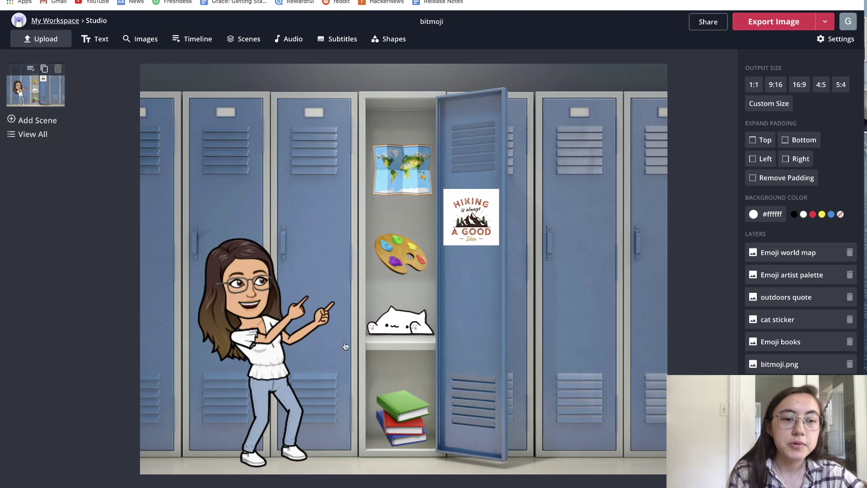
{"action": "left_click", "coordinate": [252, 326]}
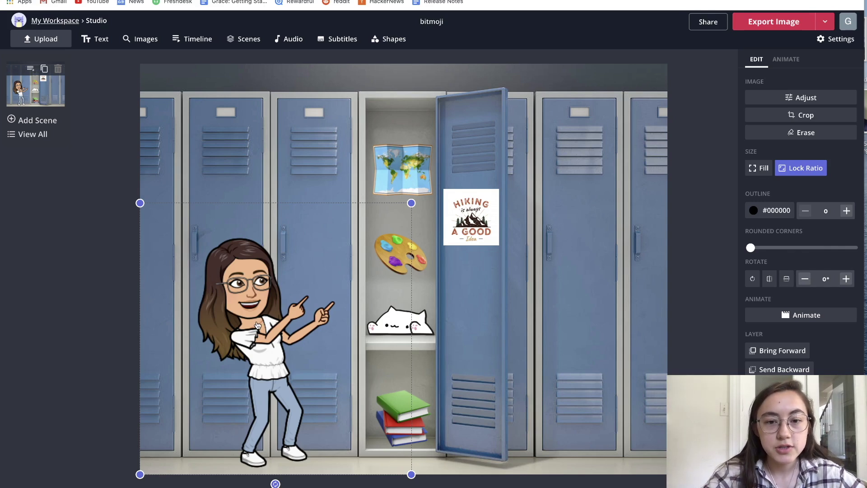
{"action": "key", "text": "Delete"}
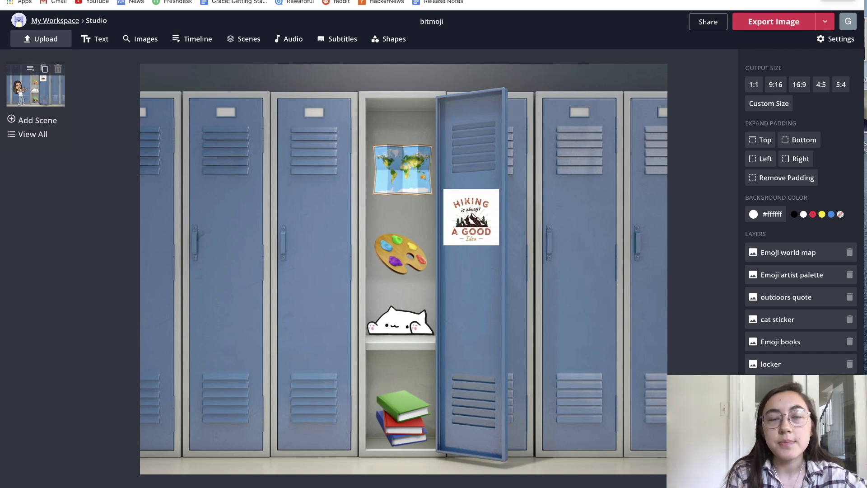
Step: Open the browser's extensions list
{"action": "left_click", "coordinate": [821, 1]}
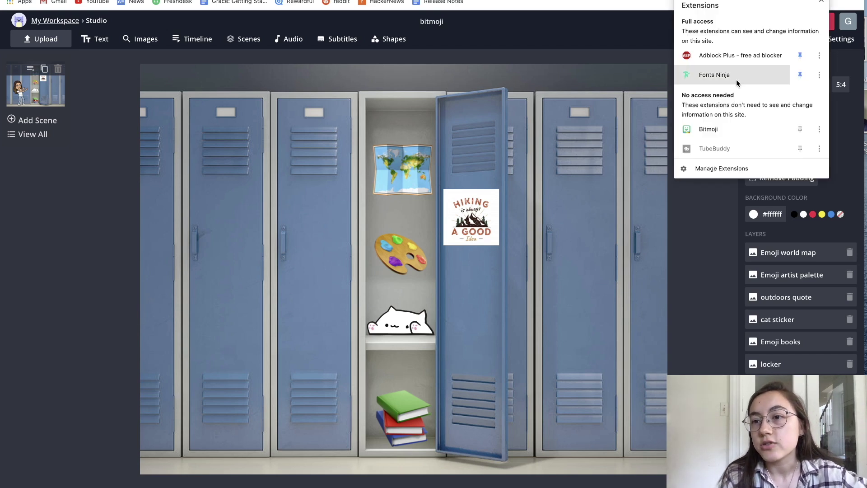
Step: Search the Bitmoji extension for 'pose' stickers and browse the results
{"action": "left_click", "coordinate": [725, 131]}
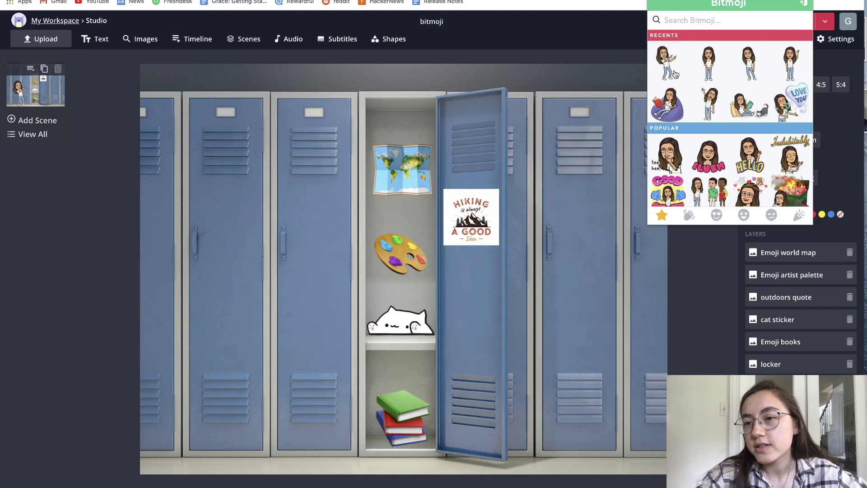
{"action": "scroll", "coordinate": [685, 80], "scroll_direction": "down", "scroll_amount": 1}
{"action": "scroll", "coordinate": [684, 80], "scroll_direction": "up", "scroll_amount": 1}
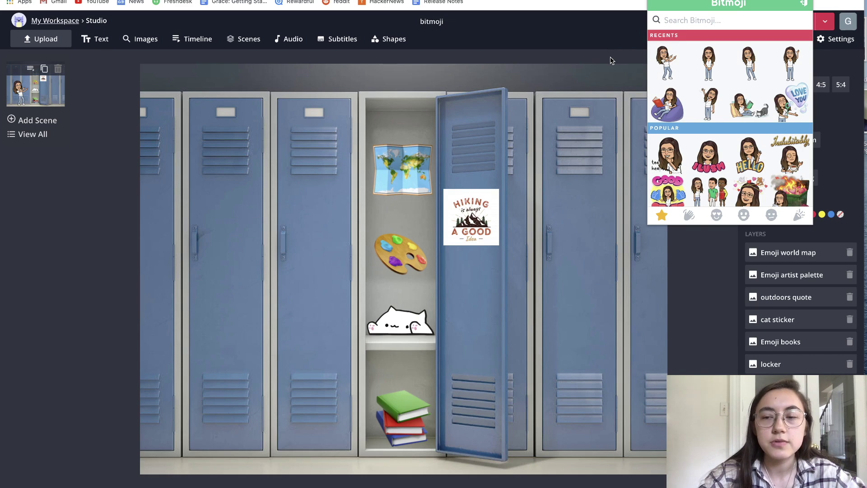
{"action": "type", "text": "pose"}
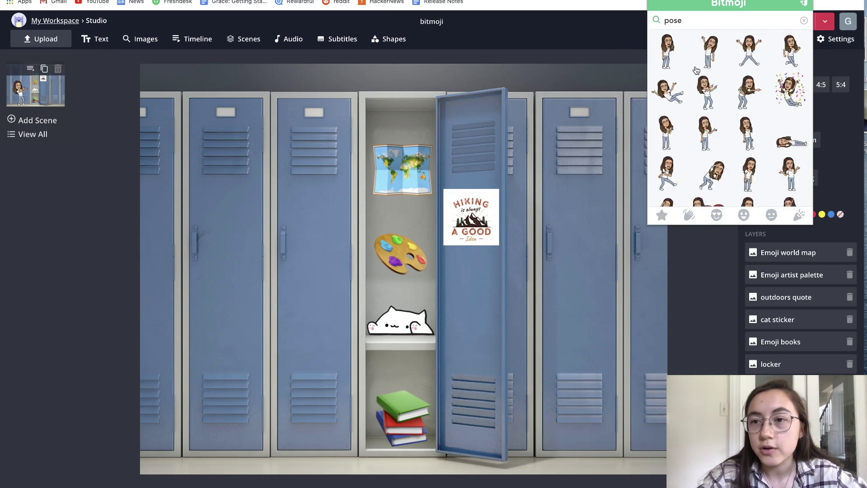
{"action": "scroll", "coordinate": [741, 144], "scroll_direction": "down", "scroll_amount": 2}
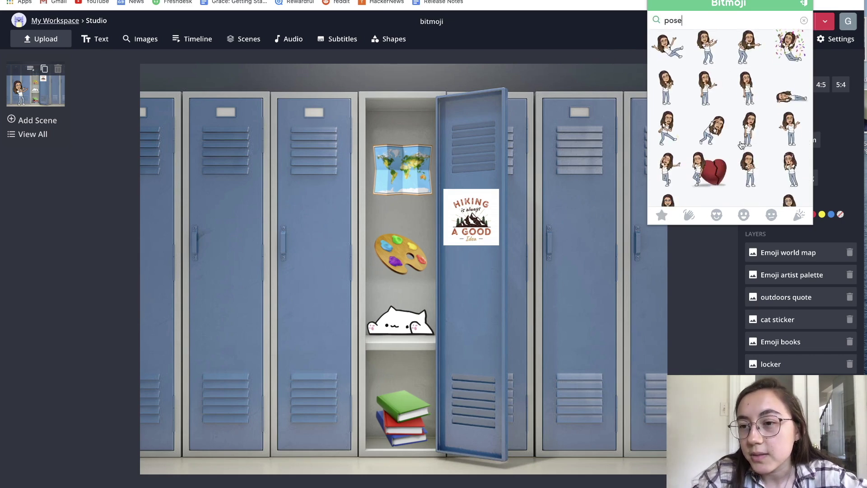
{"action": "scroll", "coordinate": [778, 173], "scroll_direction": "up", "scroll_amount": 2}
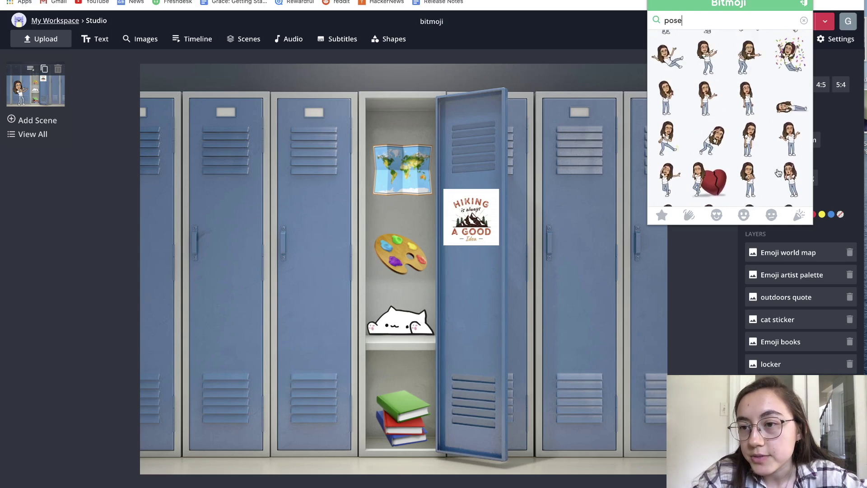
{"action": "scroll", "coordinate": [779, 173], "scroll_direction": "down", "scroll_amount": 2}
{"action": "scroll", "coordinate": [699, 118], "scroll_direction": "down", "scroll_amount": 1}
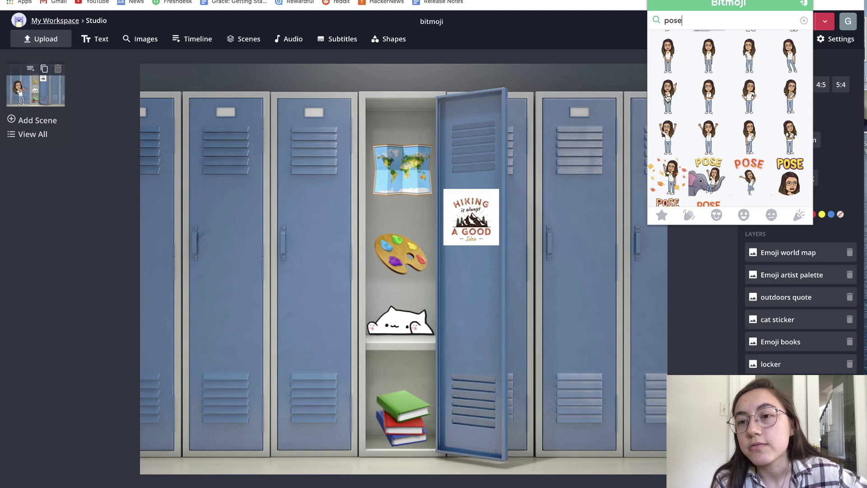
Step: Save the chosen pose sticker to the Desktop as bitmoji.png
{"action": "right_click", "coordinate": [672, 94]}
{"action": "left_click", "coordinate": [685, 108]}
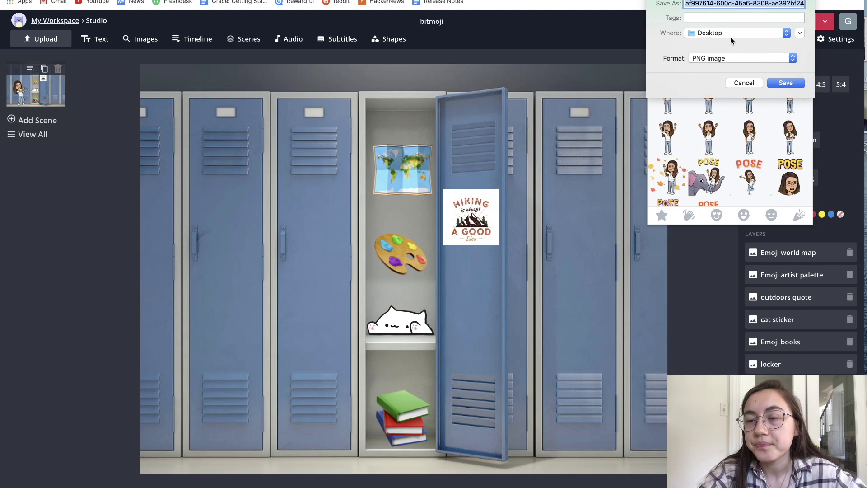
{"action": "type", "text": "bitmoji"}
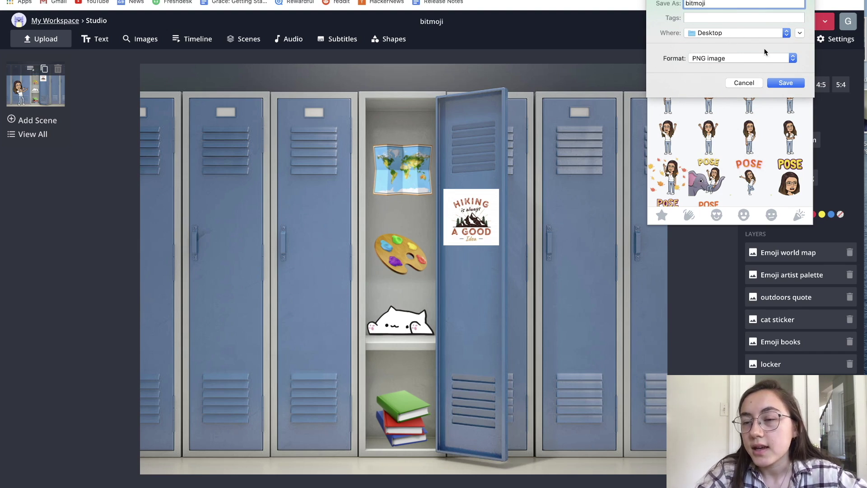
{"action": "left_click", "coordinate": [785, 83]}
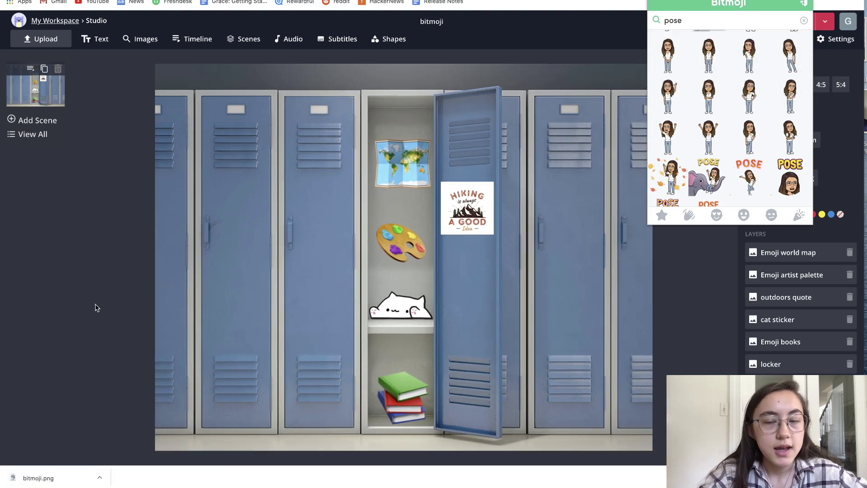
{"action": "left_click", "coordinate": [96, 307]}
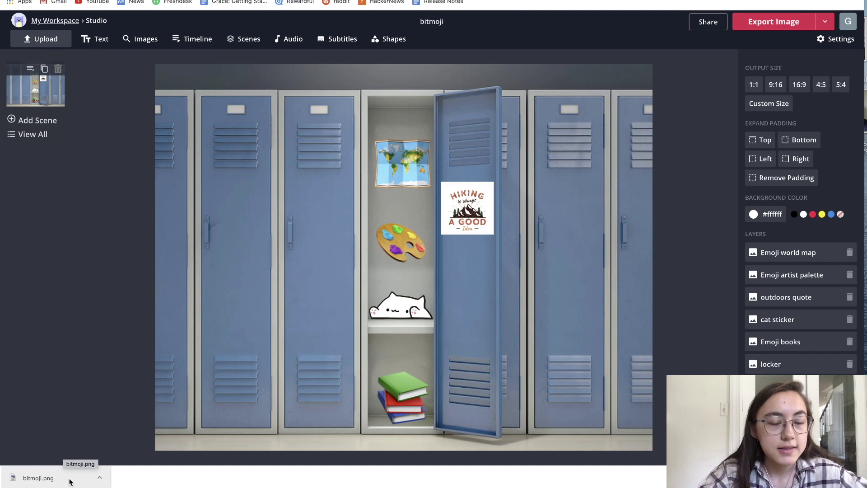
Step: Upload bitmoji.png onto the canvas and shrink it beside the open locker
{"action": "left_click_drag", "start_coordinate": [69, 482], "coordinate": [285, 316]}
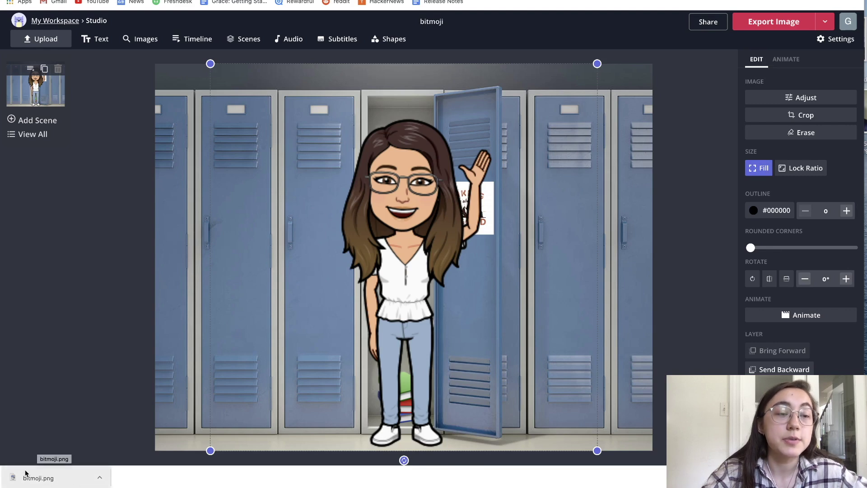
{"action": "left_click", "coordinate": [48, 39]}
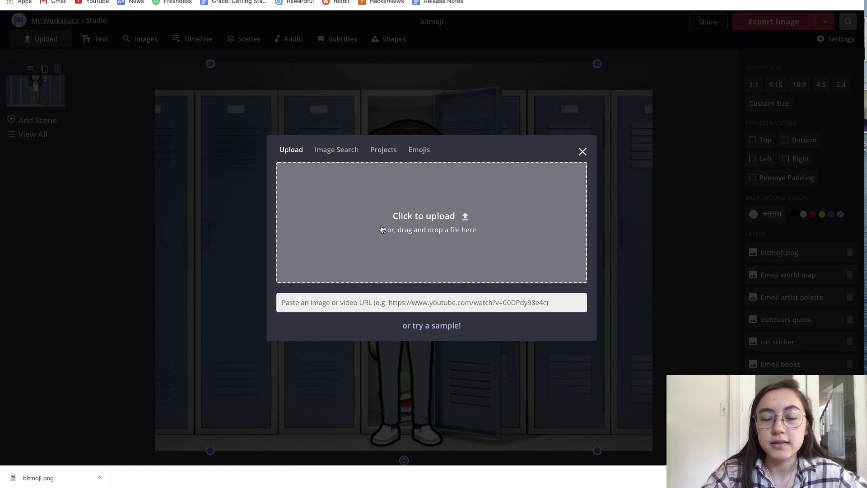
{"action": "left_click", "coordinate": [583, 152]}
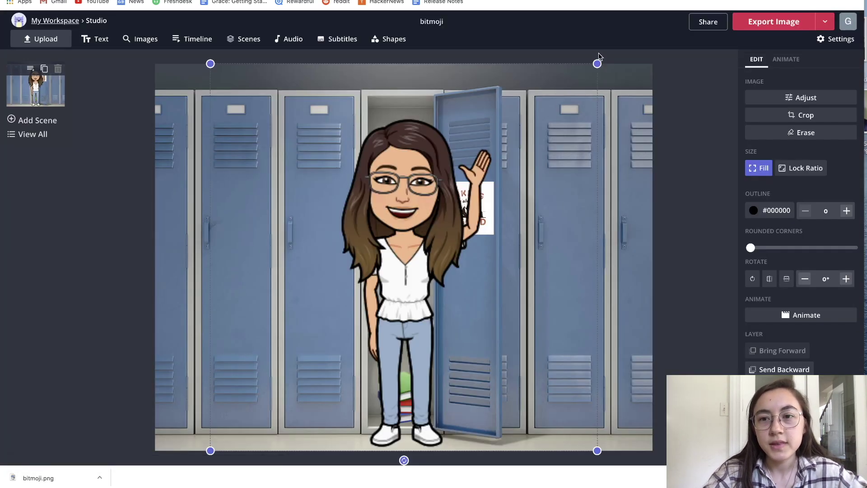
{"action": "left_click_drag", "start_coordinate": [597, 63], "coordinate": [479, 197]}
Step: Enlarge the Bitmoji and reposition it slightly lower, left of the open locker
{"action": "left_click_drag", "start_coordinate": [348, 283], "coordinate": [288, 265]}
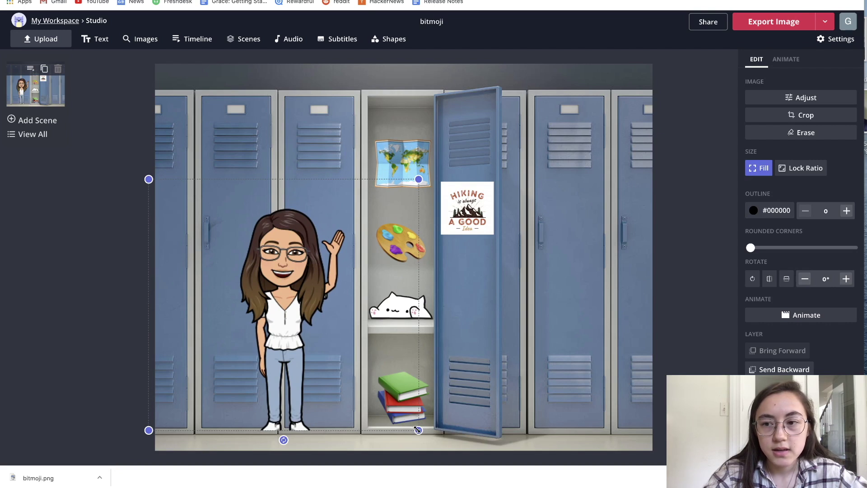
{"action": "left_click_drag", "start_coordinate": [418, 430], "coordinate": [430, 443]}
{"action": "left_click", "coordinate": [433, 445]}
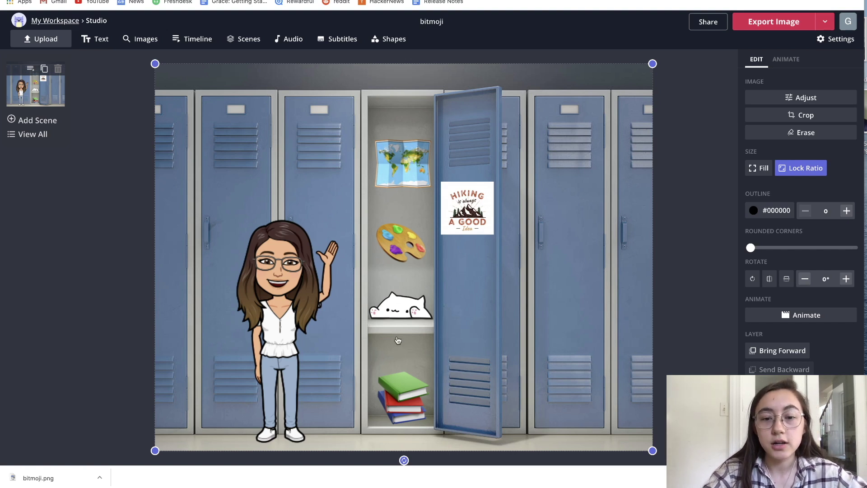
Step: Delete the cat sticker from the locker shelf
{"action": "left_click", "coordinate": [403, 379]}
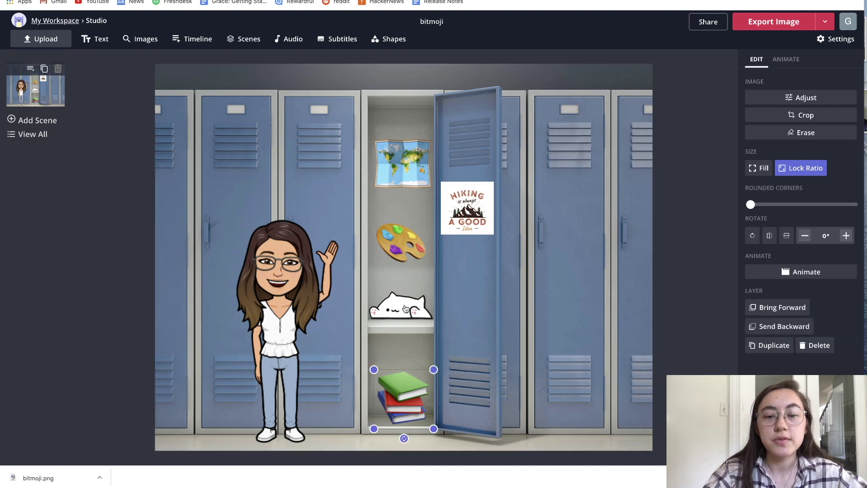
{"action": "left_click", "coordinate": [405, 309]}
{"action": "left_click", "coordinate": [406, 262]}
{"action": "left_click", "coordinate": [408, 180]}
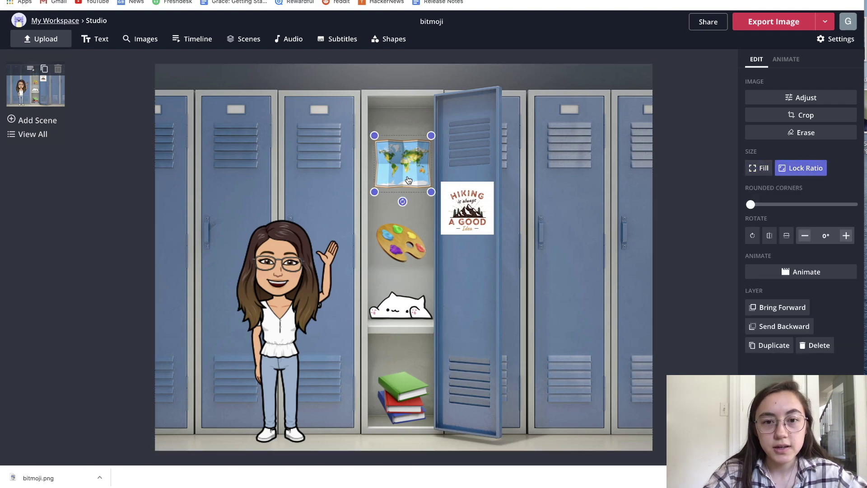
{"action": "left_click", "coordinate": [402, 313]}
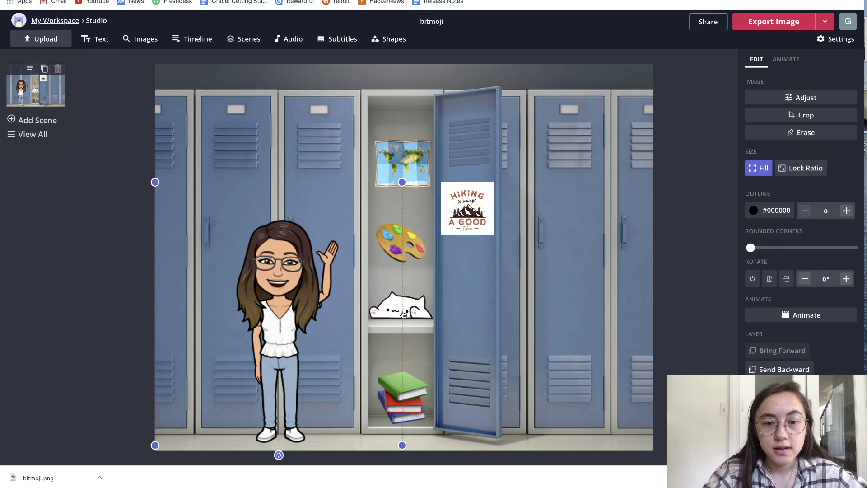
{"action": "left_click", "coordinate": [403, 314]}
{"action": "key", "text": "Delete"}
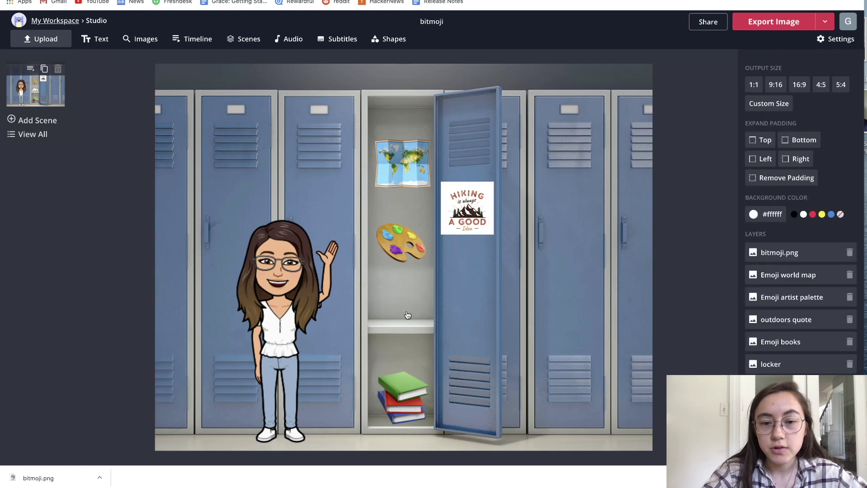
Step: Add a 'New York City' title wrapped on three lines across the locker door in Average Sans
{"action": "left_click", "coordinate": [98, 43]}
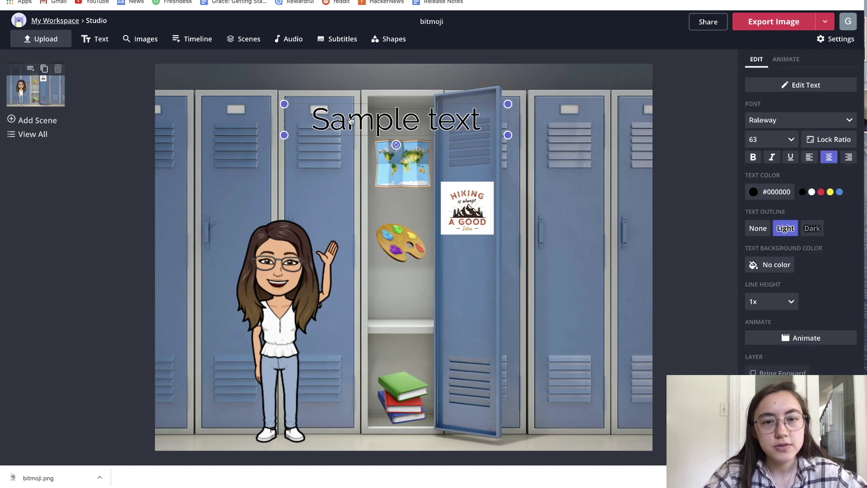
{"action": "left_click_drag", "start_coordinate": [370, 124], "coordinate": [437, 262]}
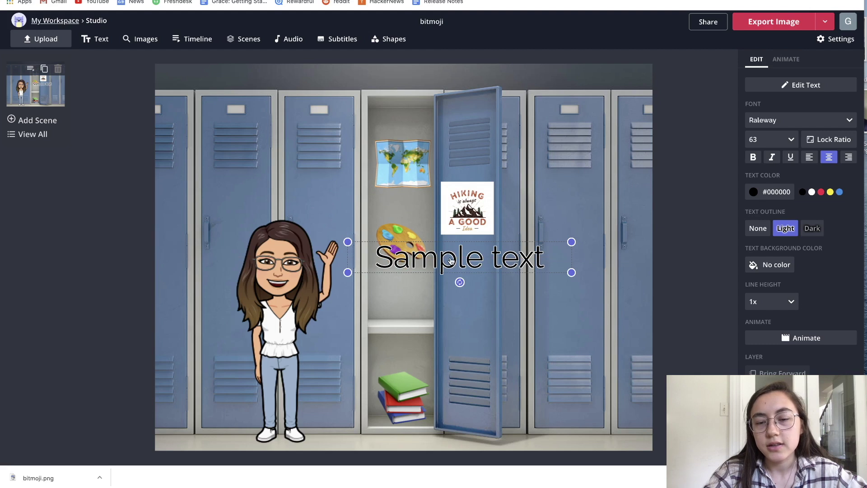
{"action": "triple_click", "coordinate": [450, 257]}
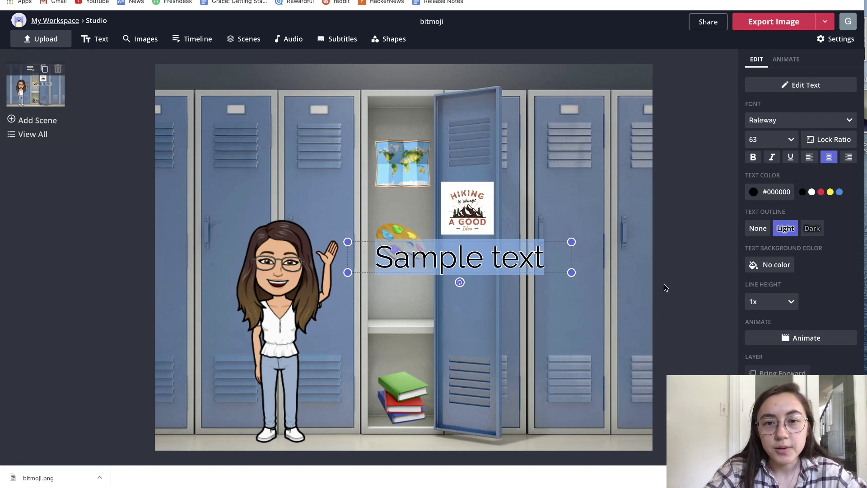
{"action": "type", "text": "New"}
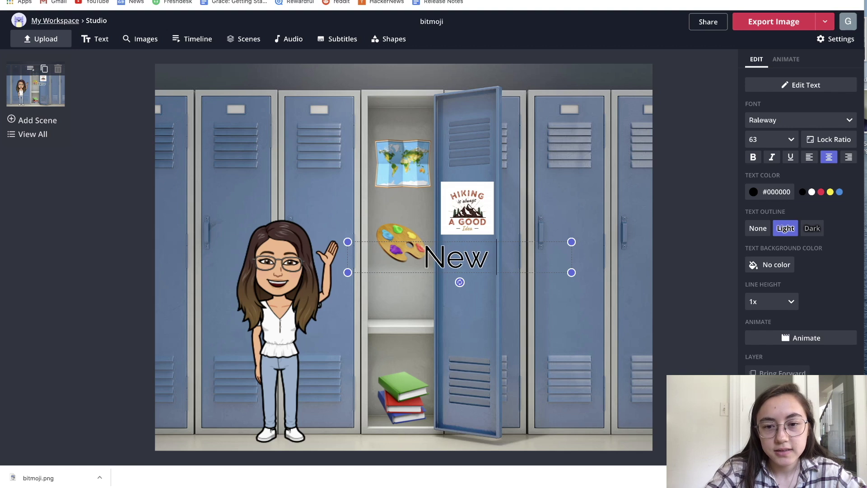
{"action": "type", "text": " York City"}
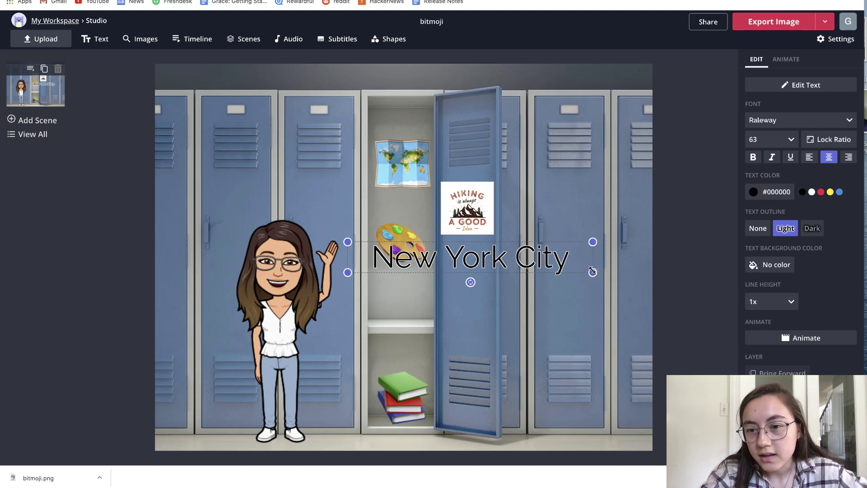
{"action": "left_click_drag", "start_coordinate": [593, 273], "coordinate": [416, 312]}
{"action": "left_click_drag", "start_coordinate": [384, 277], "coordinate": [468, 278]}
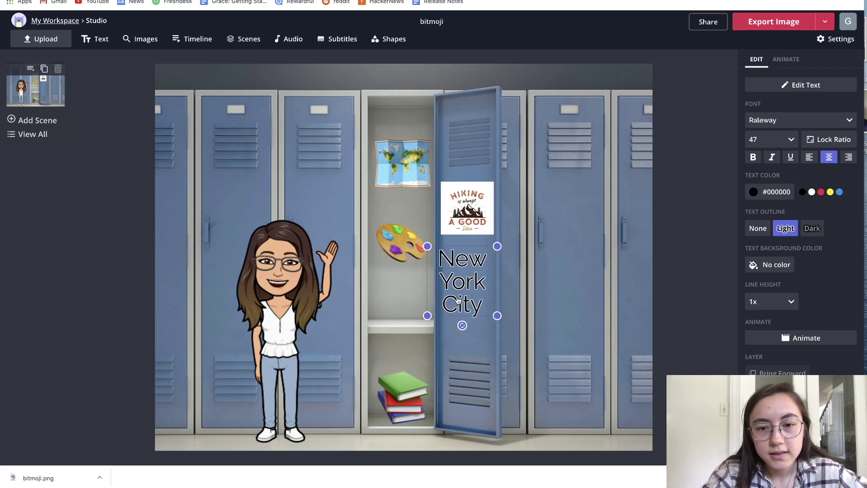
{"action": "left_click", "coordinate": [782, 121]}
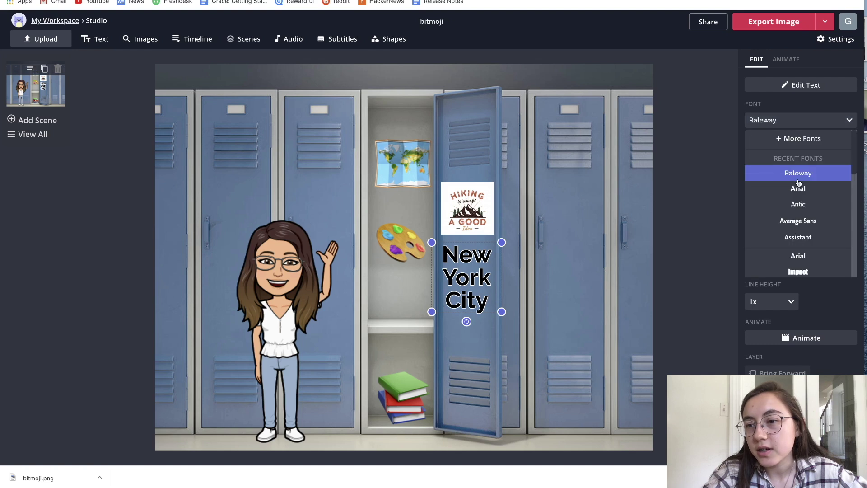
{"action": "left_click", "coordinate": [798, 221]}
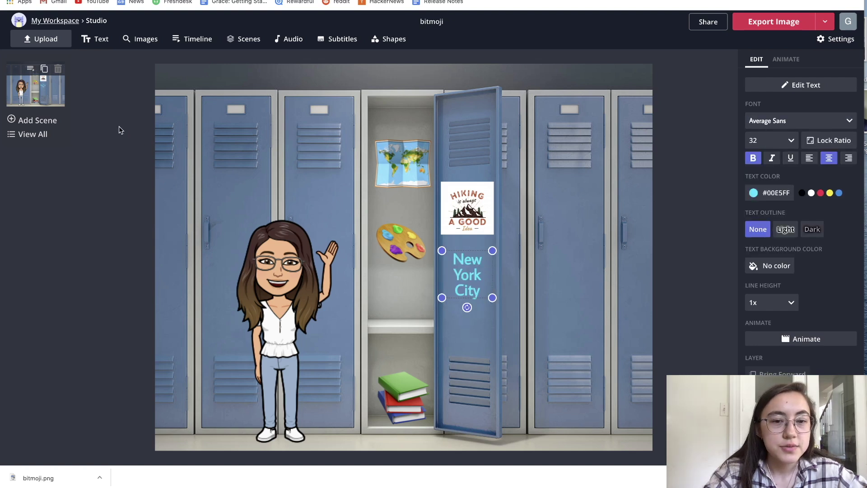
{"action": "left_click", "coordinate": [141, 42]}
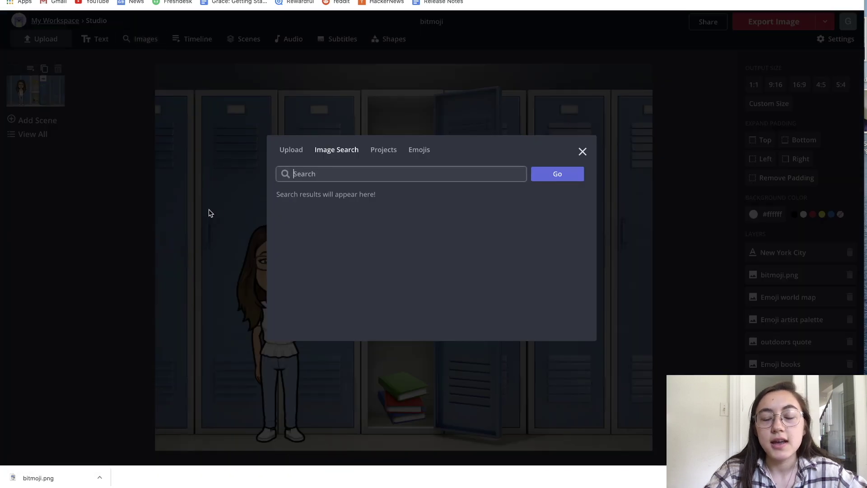
Step: Add a small alien monster emoji to the locker shelf
{"action": "left_click", "coordinate": [418, 150]}
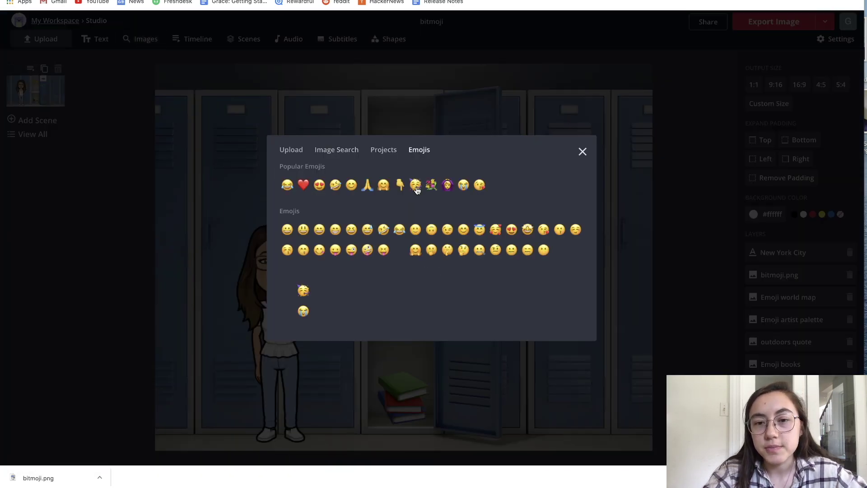
{"action": "scroll", "coordinate": [381, 224], "scroll_direction": "down", "scroll_amount": 3}
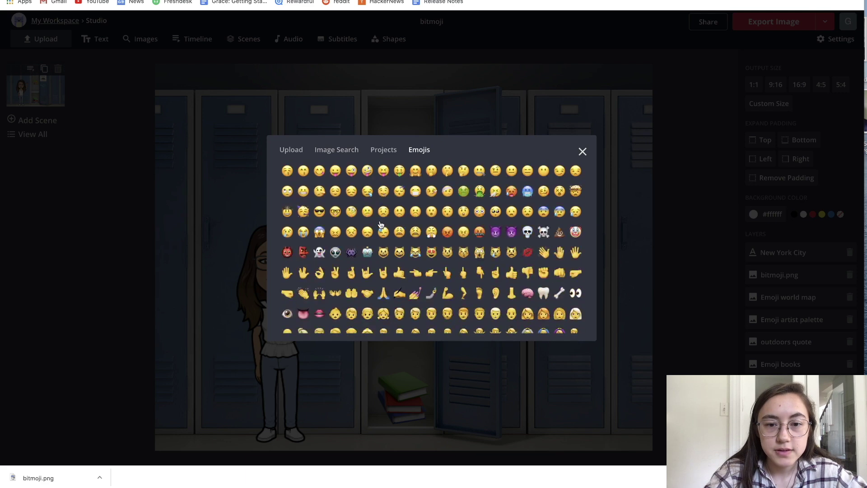
{"action": "scroll", "coordinate": [381, 225], "scroll_direction": "down", "scroll_amount": 1}
{"action": "scroll", "coordinate": [368, 220], "scroll_direction": "up", "scroll_amount": 1}
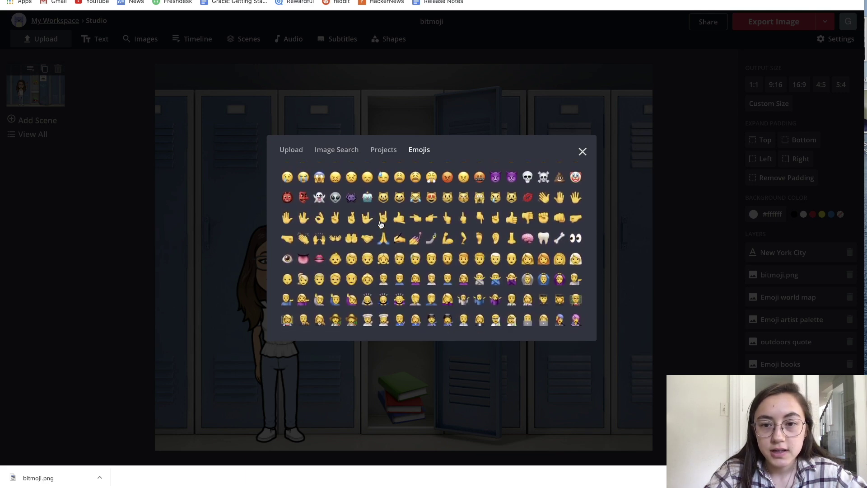
{"action": "left_click", "coordinate": [352, 198]}
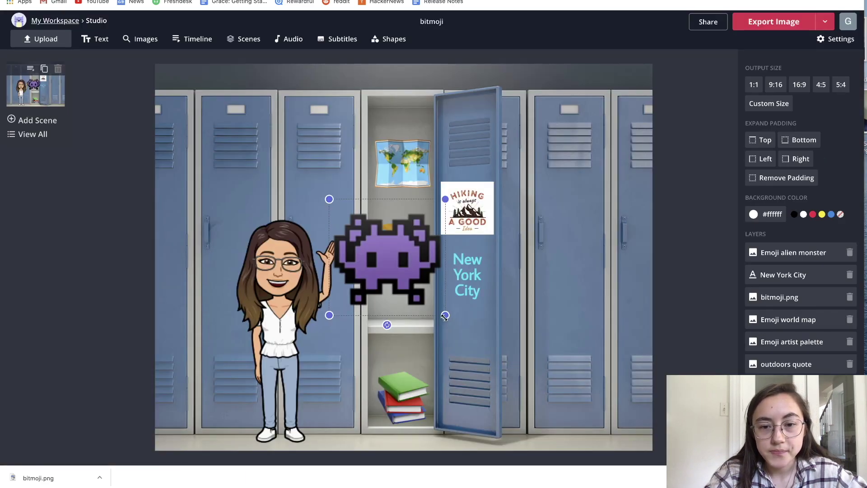
{"action": "left_click_drag", "start_coordinate": [444, 317], "coordinate": [403, 312]}
{"action": "left_click", "coordinate": [393, 247]}
Step: Delete the artist palette from the locker
{"action": "left_click", "coordinate": [416, 242]}
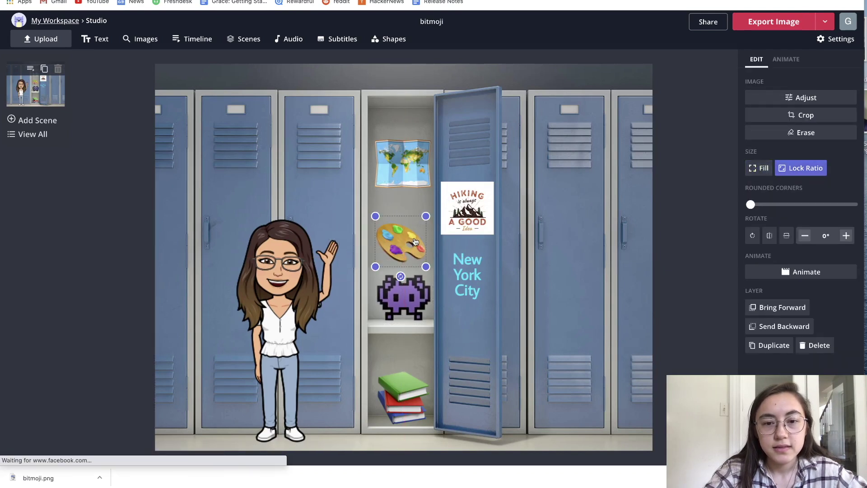
{"action": "key", "text": "Delete"}
{"action": "left_click", "coordinate": [141, 39]}
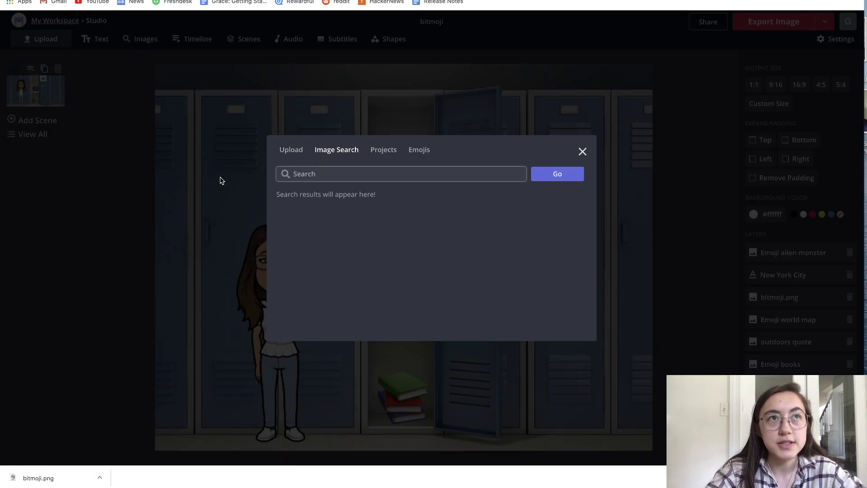
Step: Search images for 'cat png' and add the lying cream cat picture to the scene
{"action": "type", "text": "cat"}
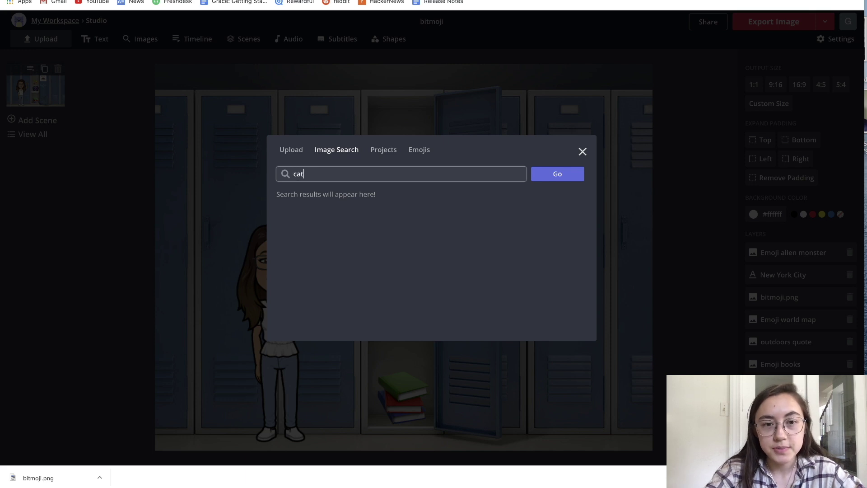
{"action": "key", "text": "Return"}
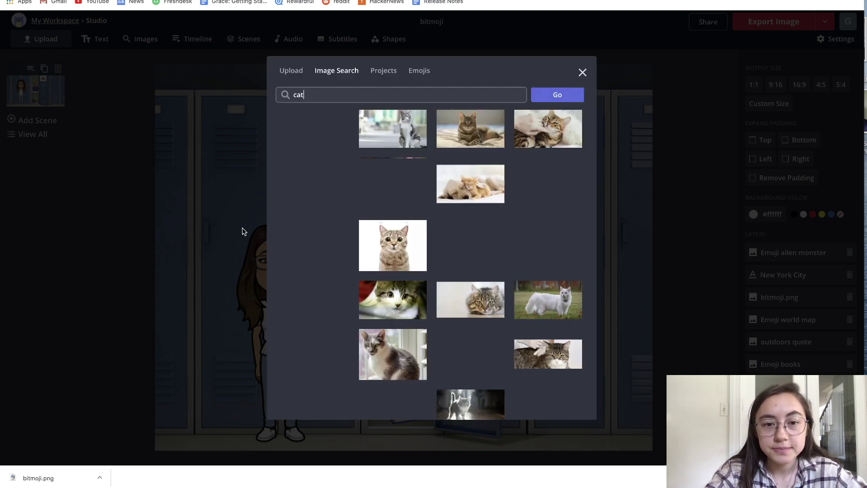
{"action": "scroll", "coordinate": [354, 190], "scroll_direction": "down", "scroll_amount": 10}
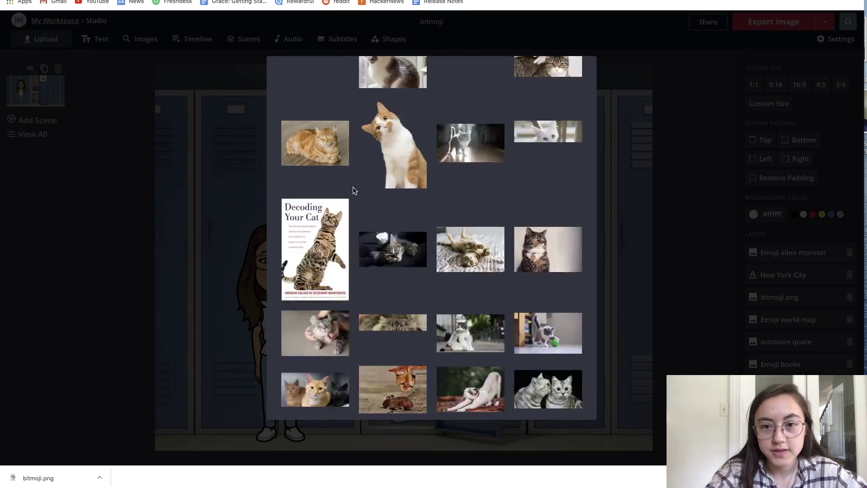
{"action": "scroll", "coordinate": [354, 190], "scroll_direction": "up", "scroll_amount": 10}
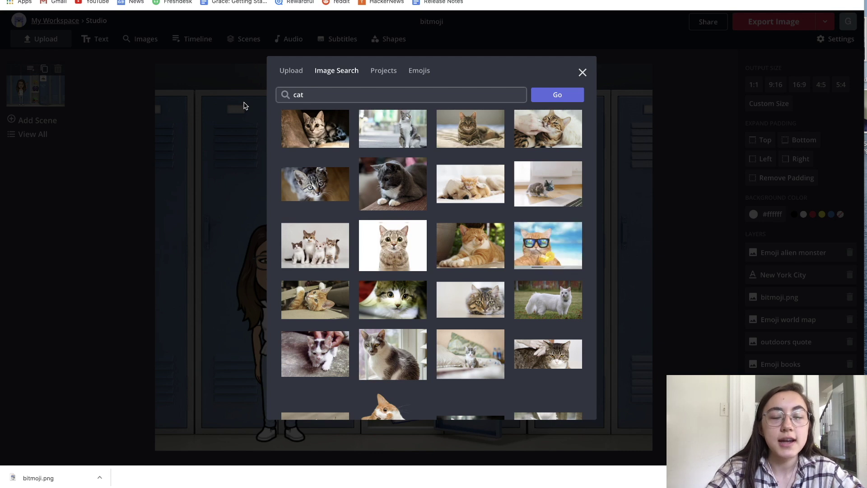
{"action": "type", "text": "png"}
{"action": "key", "text": "Return"}
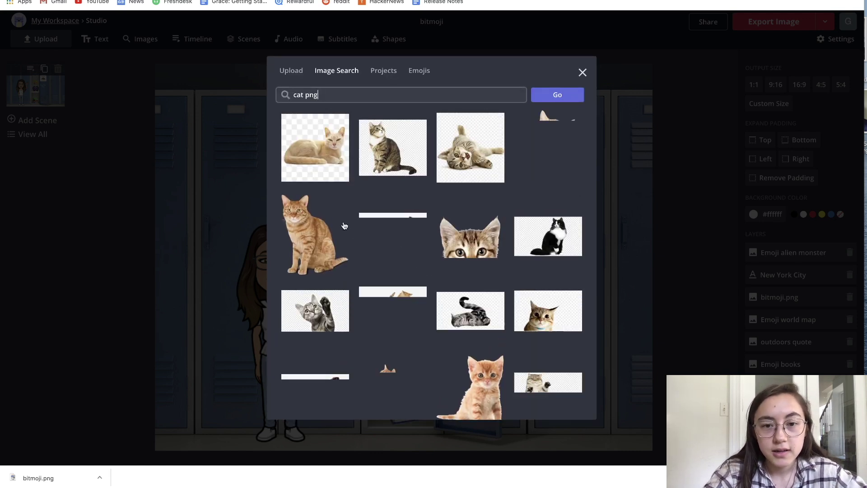
{"action": "scroll", "coordinate": [513, 155], "scroll_direction": "down", "scroll_amount": 2}
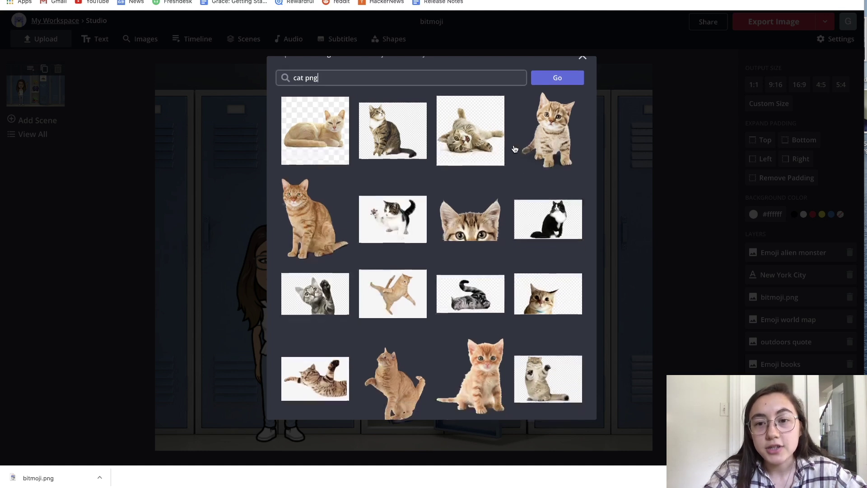
{"action": "scroll", "coordinate": [513, 144], "scroll_direction": "down", "scroll_amount": 1}
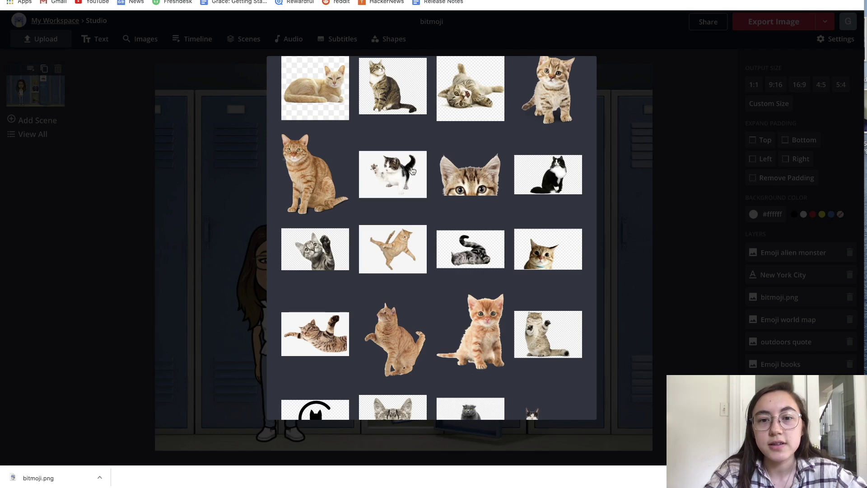
{"action": "scroll", "coordinate": [334, 117], "scroll_direction": "up", "scroll_amount": 1}
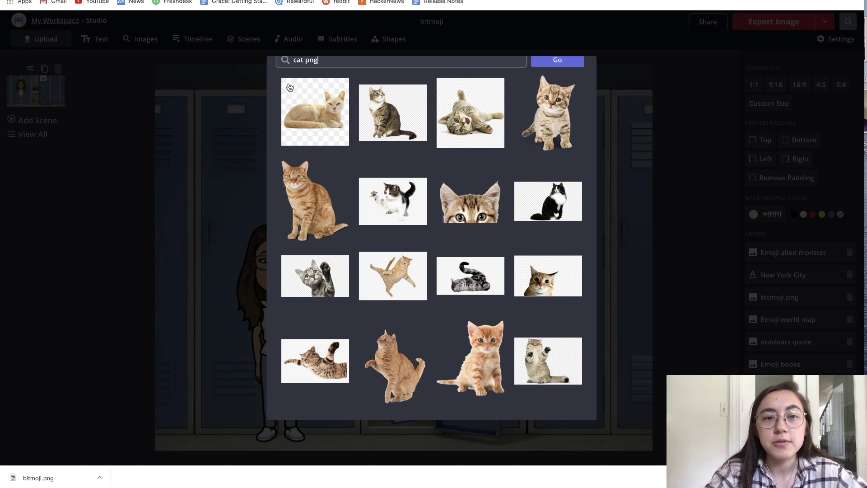
{"action": "left_click", "coordinate": [315, 112]}
Step: Resize the cat picture and move it right over the open locker, clear of the Bitmoji
{"action": "left_click_drag", "start_coordinate": [597, 64], "coordinate": [379, 252]}
{"action": "left_click_drag", "start_coordinate": [301, 334], "coordinate": [355, 223]}
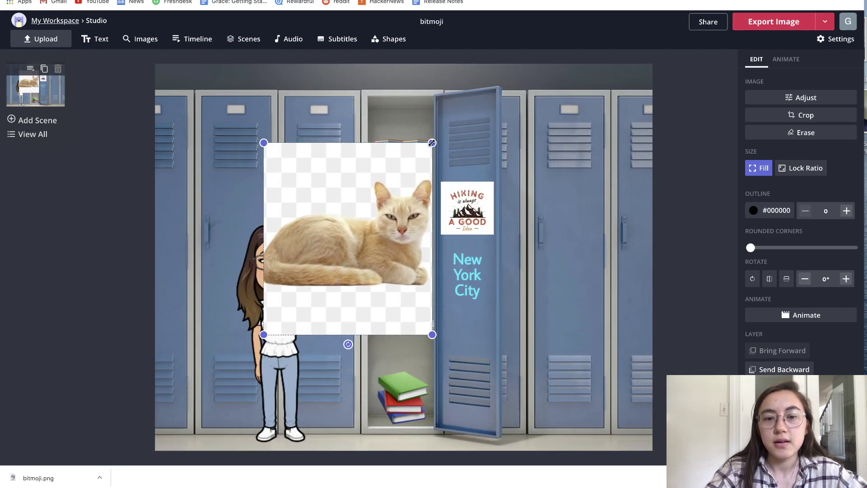
{"action": "left_click_drag", "start_coordinate": [432, 142], "coordinate": [477, 138]}
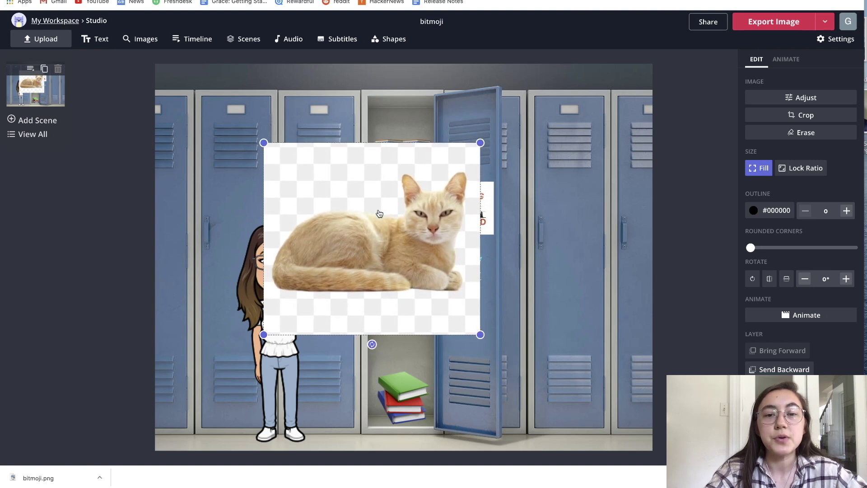
{"action": "left_click_drag", "start_coordinate": [377, 213], "coordinate": [416, 241]}
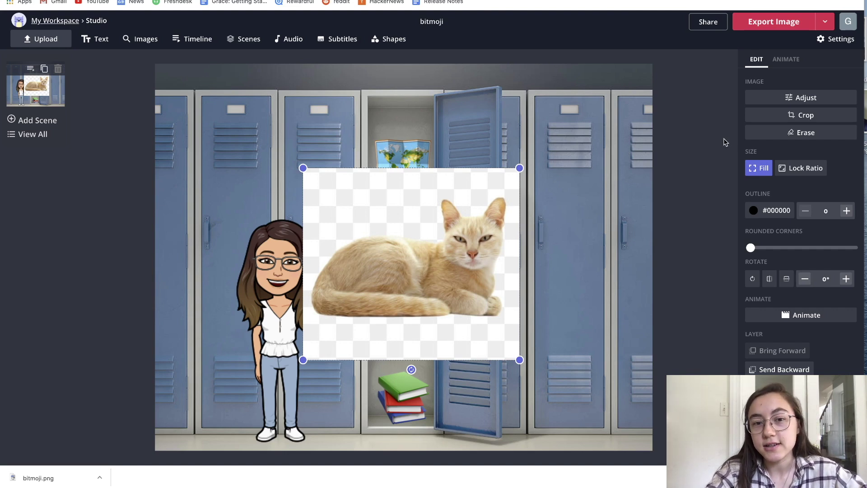
{"action": "mouse_move", "coordinate": [432, 209]}
{"action": "left_mouse_down"}
{"action": "mouse_move", "coordinate": [474, 171]}
{"action": "mouse_move", "coordinate": [472, 194]}
{"action": "mouse_move", "coordinate": [451, 177]}
{"action": "left_mouse_up"}
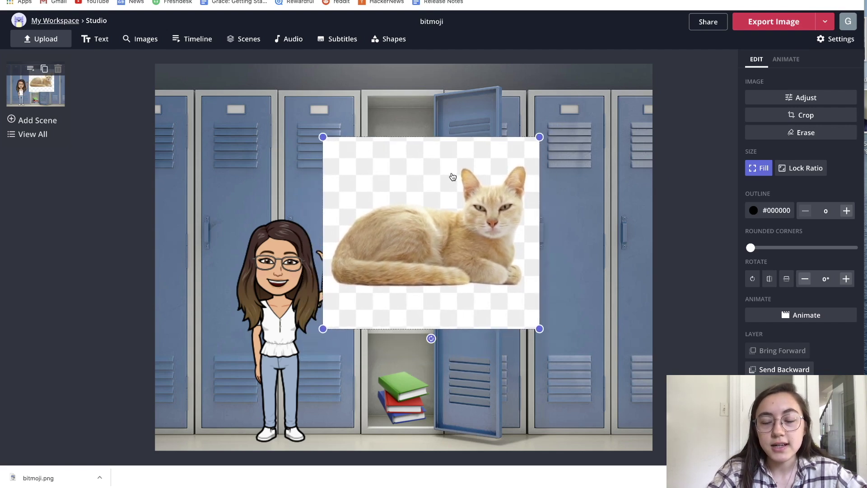
Step: Erase the cat picture's checkered background with the Magic Wand at lower sensitivity
{"action": "left_click", "coordinate": [752, 133]}
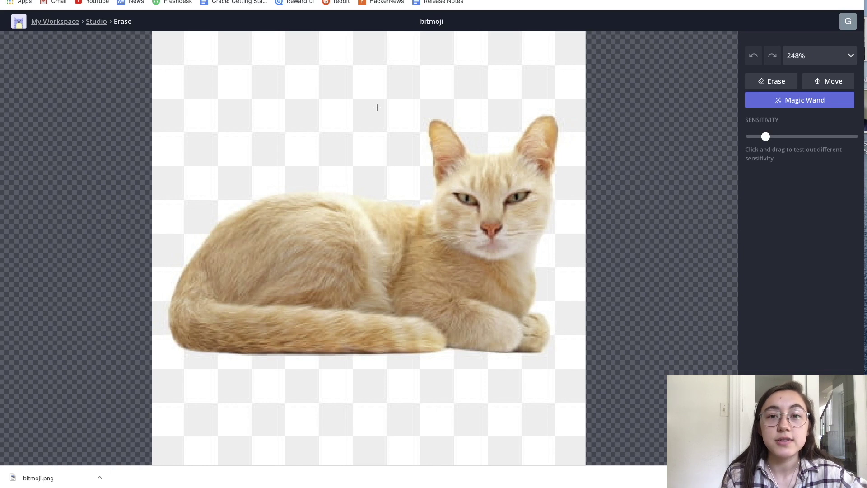
{"action": "left_click", "coordinate": [378, 123]}
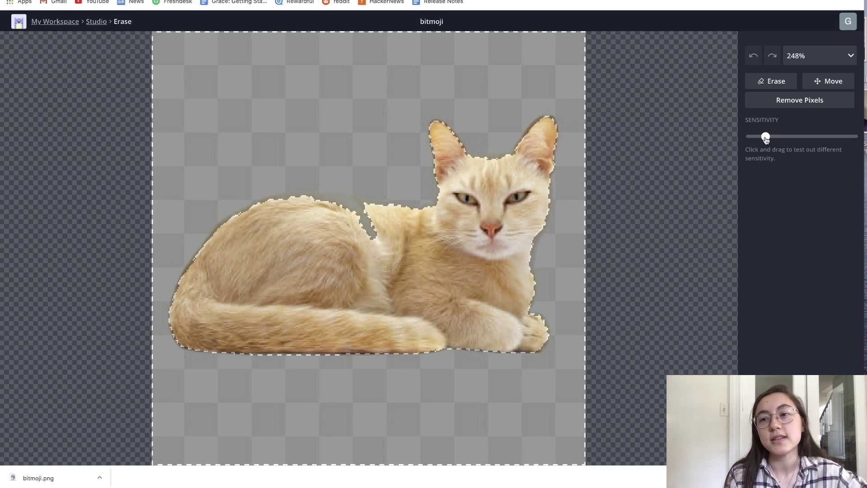
{"action": "left_click", "coordinate": [765, 137]}
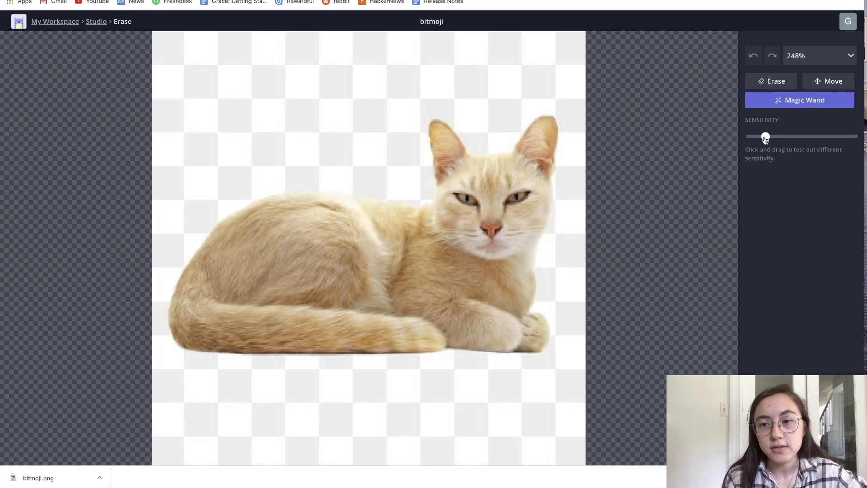
{"action": "left_click_drag", "start_coordinate": [765, 137], "coordinate": [755, 138]}
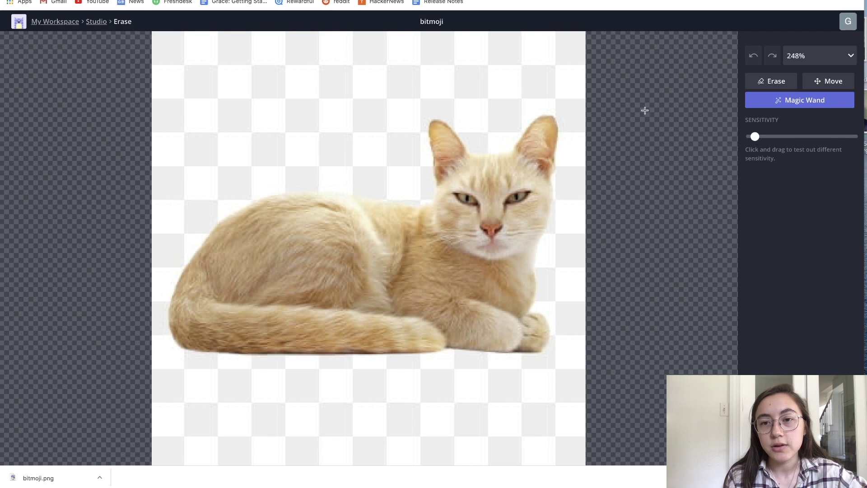
{"action": "left_click", "coordinate": [570, 93]}
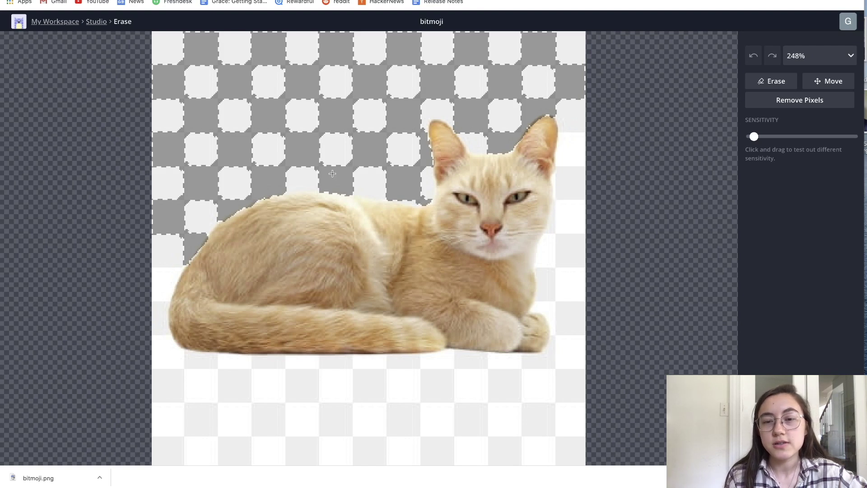
{"action": "left_click", "coordinate": [754, 138]}
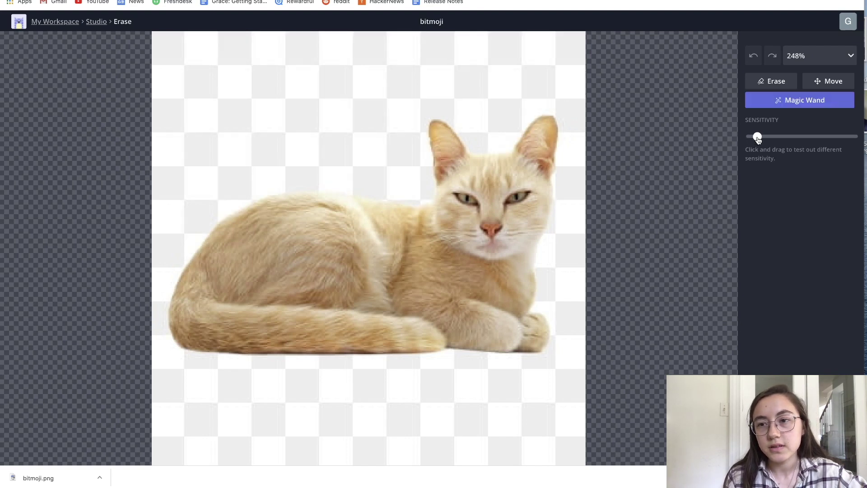
{"action": "left_click", "coordinate": [529, 99]}
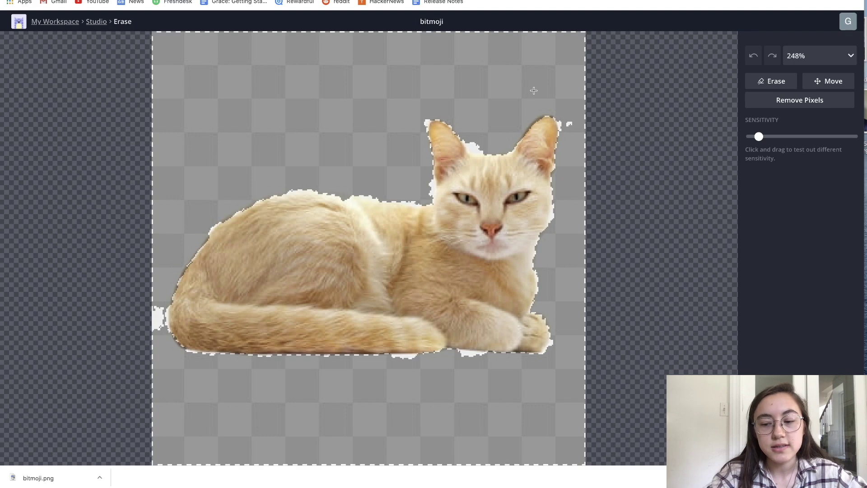
{"action": "key", "text": "Delete"}
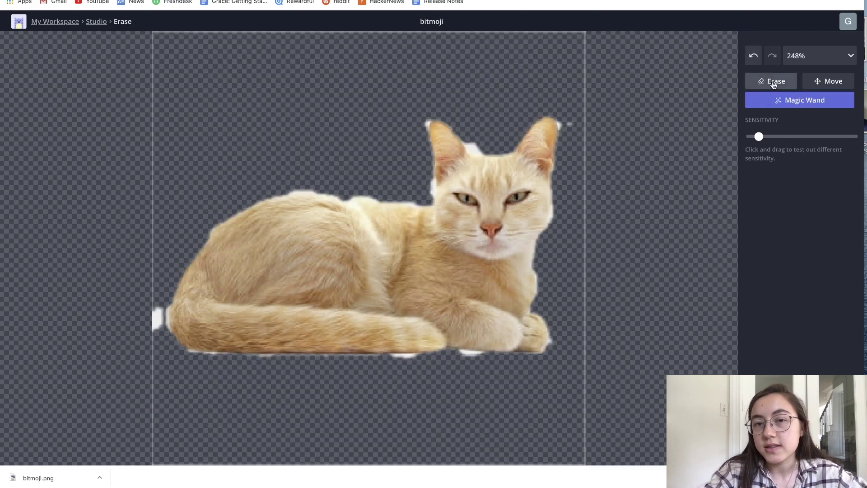
Step: With the Erase brush, remove the cat's white borders, the patch between its ears, and the head and tail halo
{"action": "left_click", "coordinate": [773, 85]}
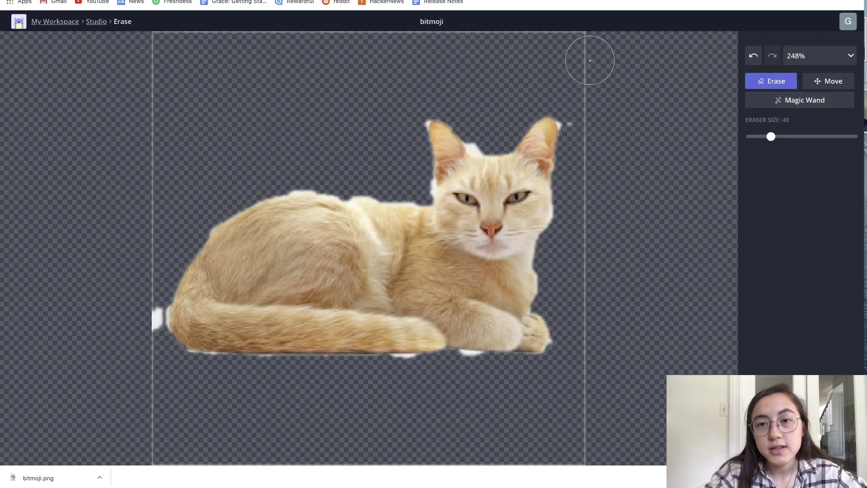
{"action": "mouse_move", "coordinate": [587, 67]}
{"action": "left_mouse_down"}
{"action": "mouse_move", "coordinate": [596, 432]}
{"action": "mouse_move", "coordinate": [590, 452]}
{"action": "mouse_move", "coordinate": [538, 457]}
{"action": "left_mouse_up"}
{"action": "mouse_move", "coordinate": [147, 452]}
{"action": "left_mouse_down"}
{"action": "mouse_move", "coordinate": [137, 323]}
{"action": "mouse_move", "coordinate": [162, 39]}
{"action": "mouse_move", "coordinate": [479, 32]}
{"action": "mouse_move", "coordinate": [486, 41]}
{"action": "mouse_move", "coordinate": [560, 39]}
{"action": "left_mouse_up"}
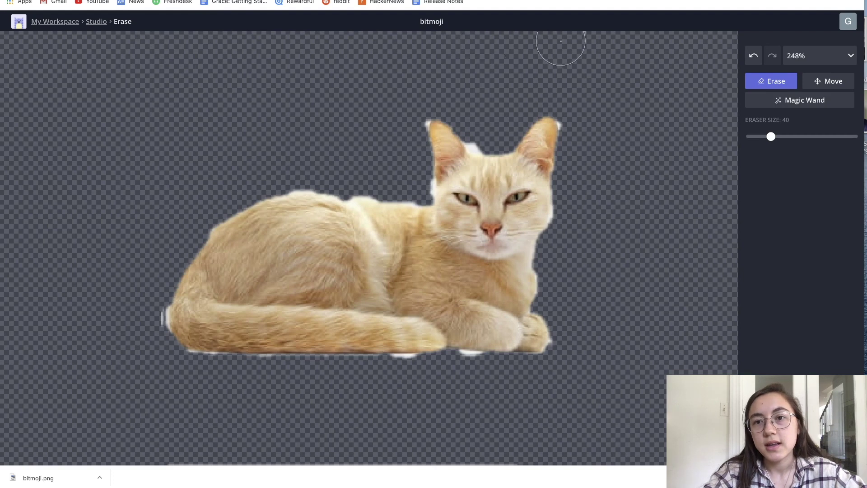
{"action": "left_click_drag", "start_coordinate": [771, 137], "coordinate": [757, 136]}
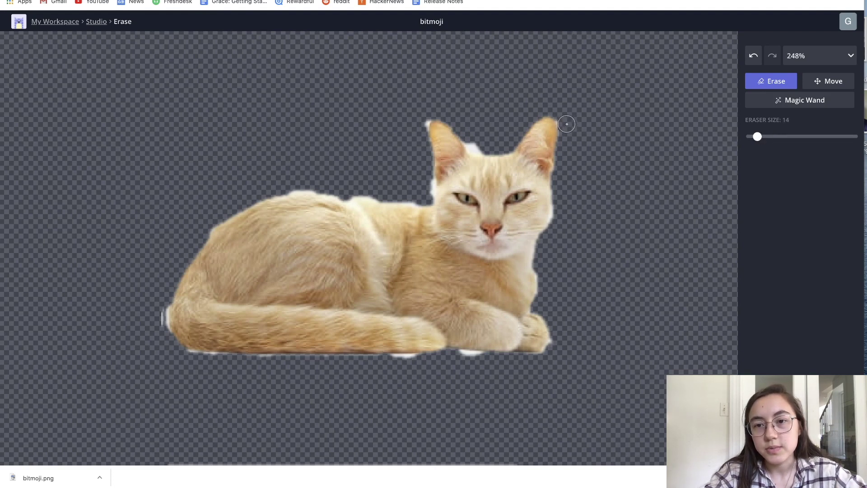
{"action": "left_click_drag", "start_coordinate": [485, 144], "coordinate": [472, 143]}
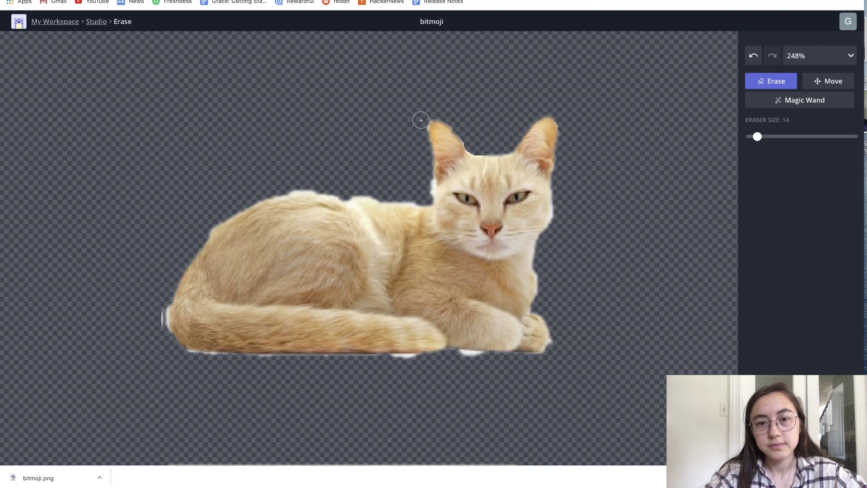
{"action": "left_click_drag", "start_coordinate": [425, 180], "coordinate": [428, 194]}
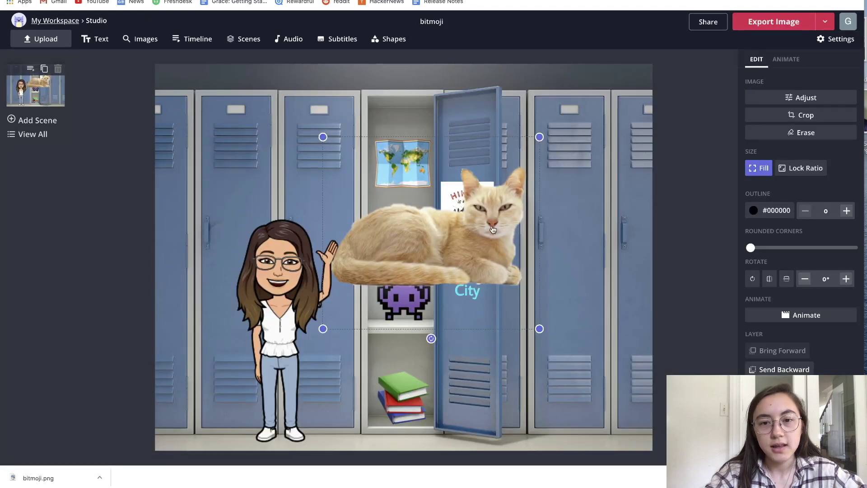
Step: Move the cat into the open locker, lock its ratio, and shrink it onto the shelf
{"action": "mouse_move", "coordinate": [493, 231]}
{"action": "left_mouse_down"}
{"action": "mouse_move", "coordinate": [452, 223]}
{"action": "mouse_move", "coordinate": [439, 181]}
{"action": "mouse_move", "coordinate": [471, 241]}
{"action": "left_mouse_up"}
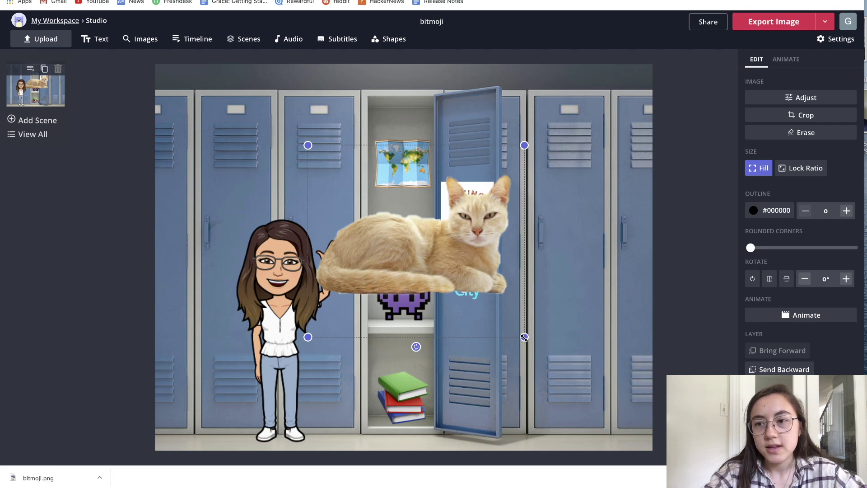
{"action": "left_click_drag", "start_coordinate": [524, 337], "coordinate": [616, 380]}
{"action": "left_click_drag", "start_coordinate": [510, 296], "coordinate": [431, 275]}
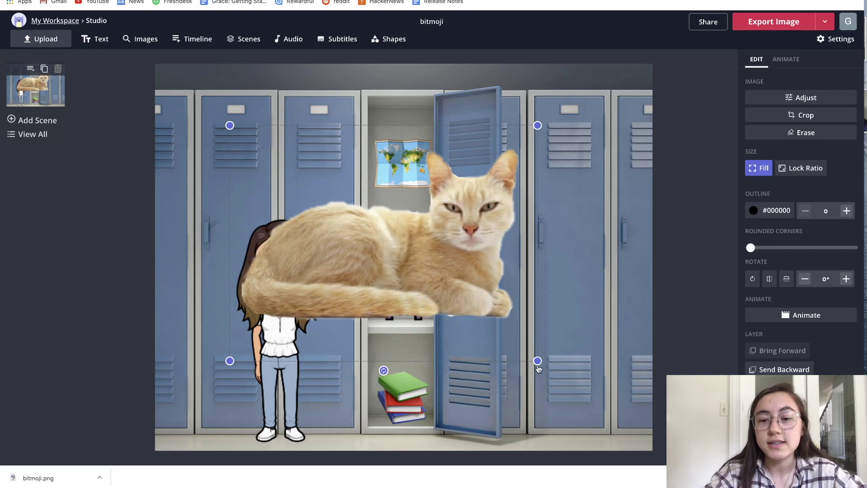
{"action": "left_click_drag", "start_coordinate": [537, 360], "coordinate": [540, 333]}
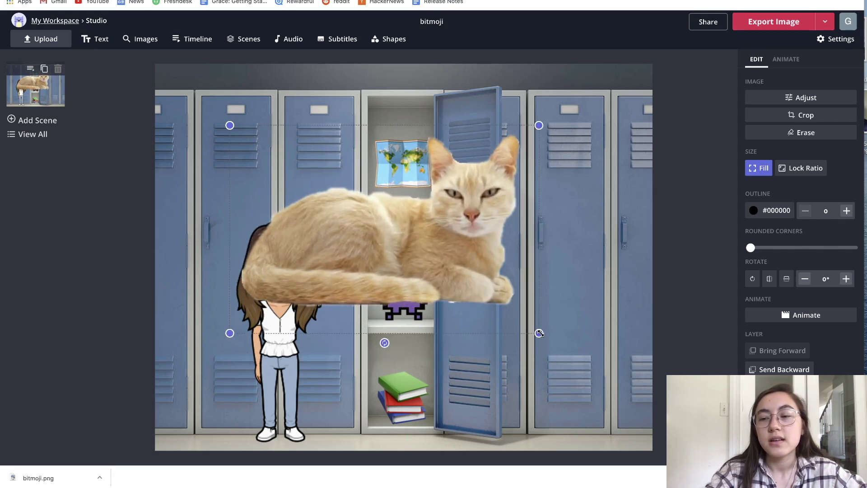
{"action": "left_click", "coordinate": [806, 169]}
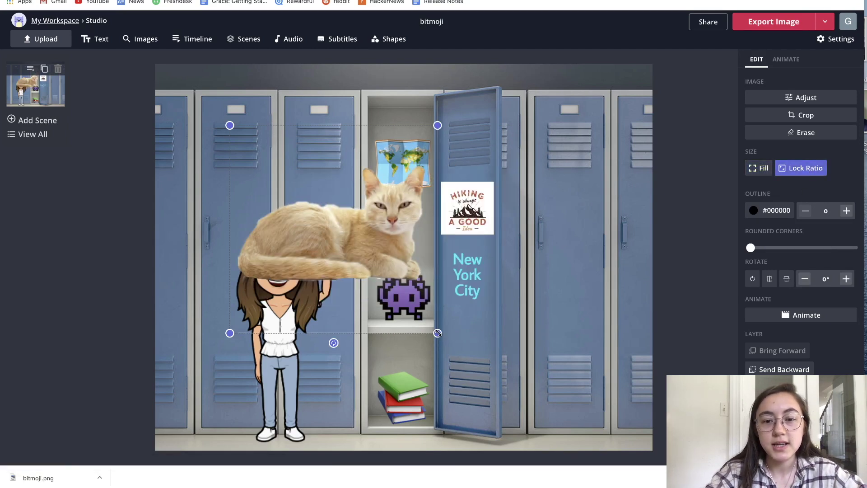
{"action": "left_click_drag", "start_coordinate": [437, 333], "coordinate": [482, 381]}
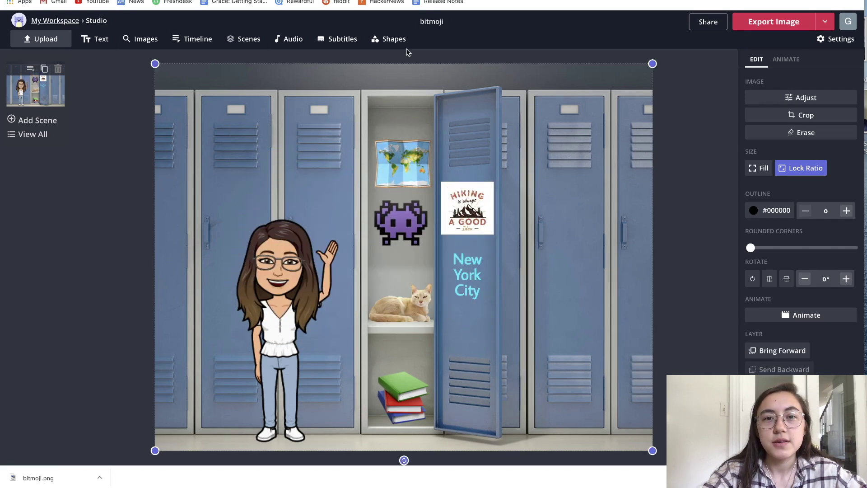
{"action": "left_click", "coordinate": [411, 54]}
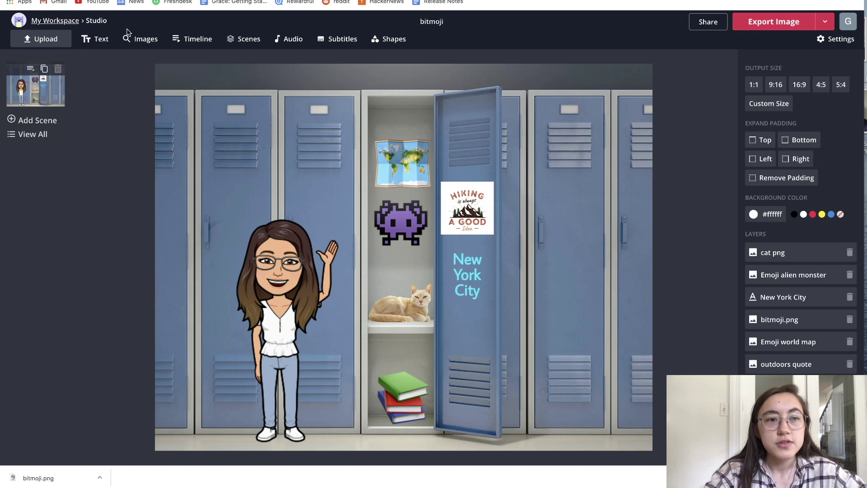
Step: Search images for 'map' and insert the folded teal map GIF into the scene
{"action": "left_click", "coordinate": [136, 42]}
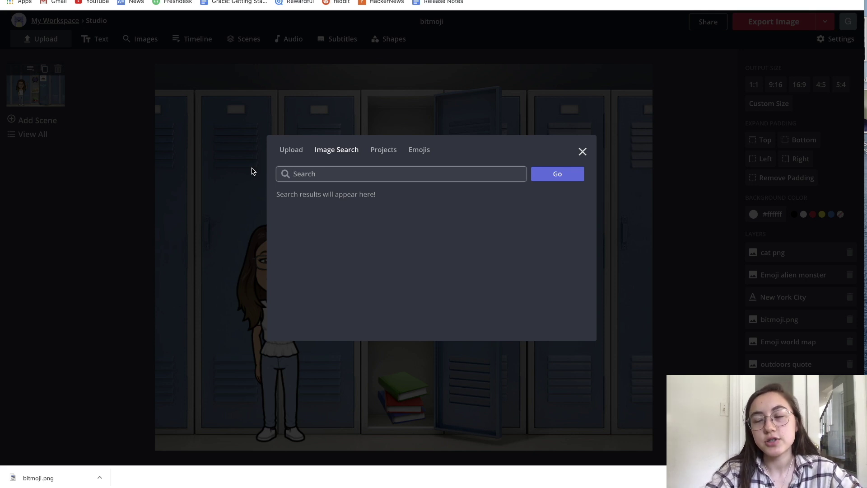
{"action": "type", "text": "map gif"}
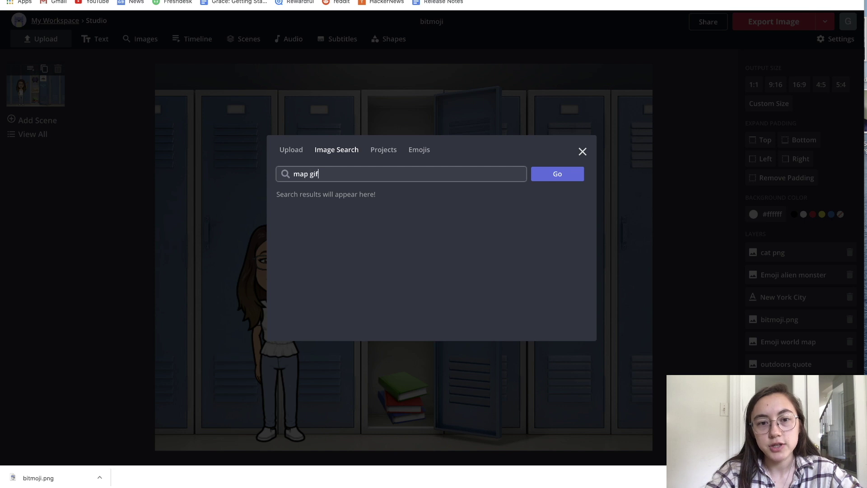
{"action": "key", "text": "Return"}
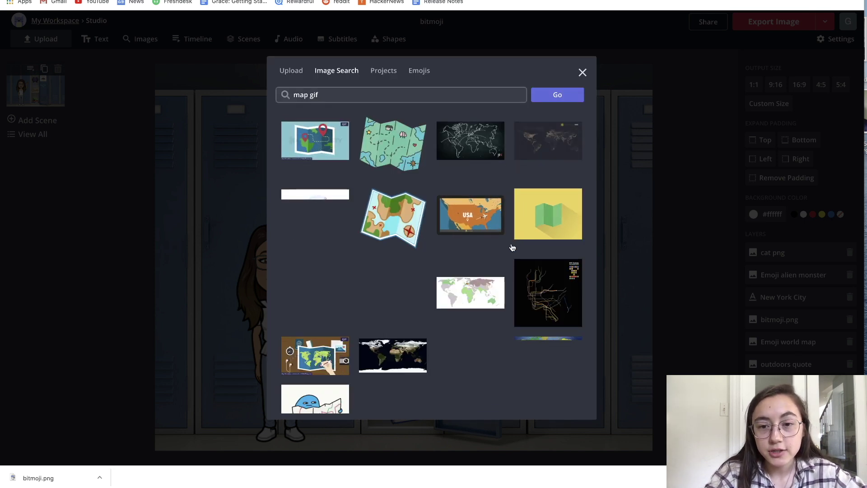
{"action": "scroll", "coordinate": [506, 243], "scroll_direction": "down", "scroll_amount": 5}
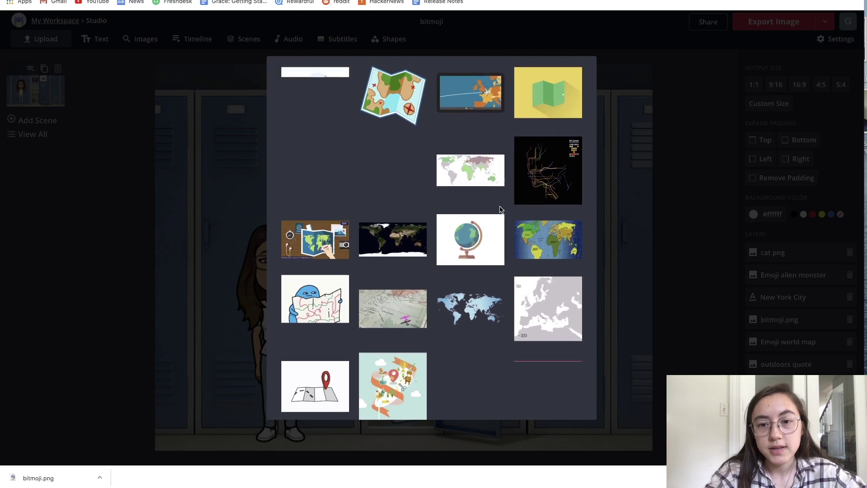
{"action": "scroll", "coordinate": [500, 209], "scroll_direction": "up", "scroll_amount": 1}
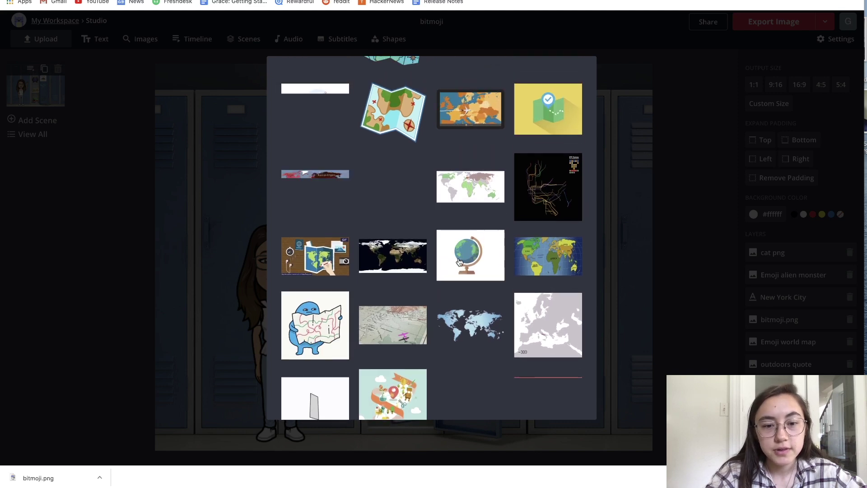
{"action": "scroll", "coordinate": [459, 262], "scroll_direction": "down", "scroll_amount": 5}
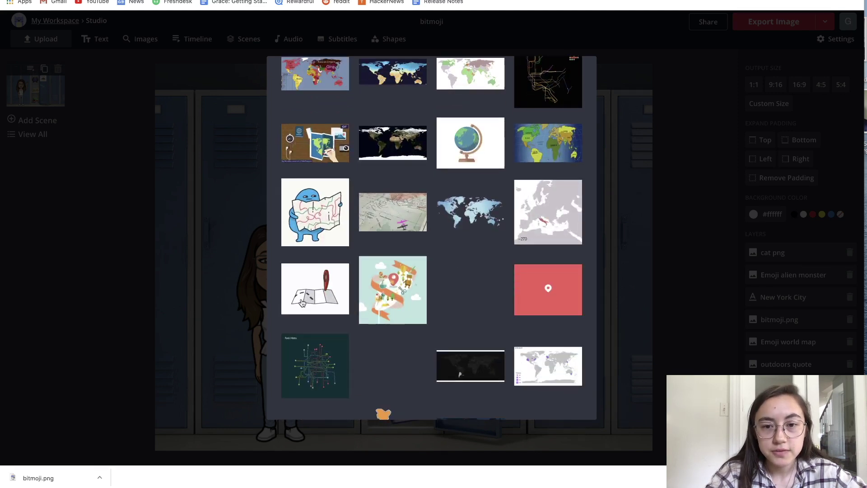
{"action": "scroll", "coordinate": [303, 303], "scroll_direction": "up", "scroll_amount": 5}
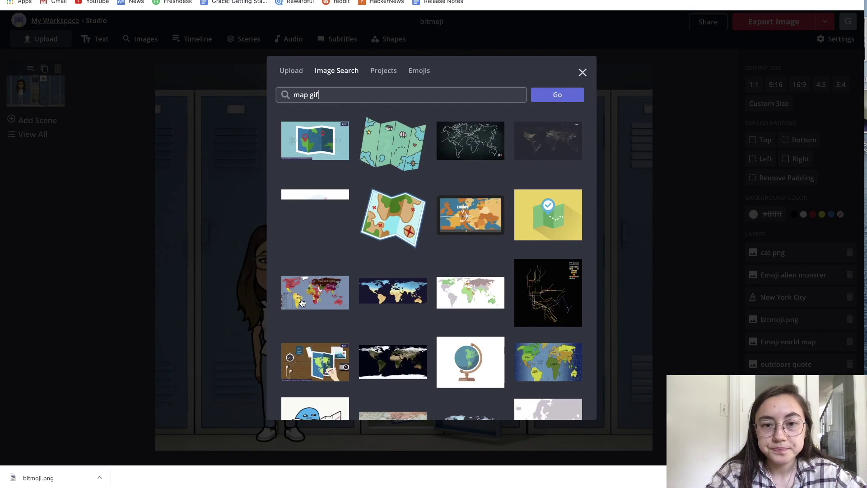
{"action": "left_click", "coordinate": [407, 149]}
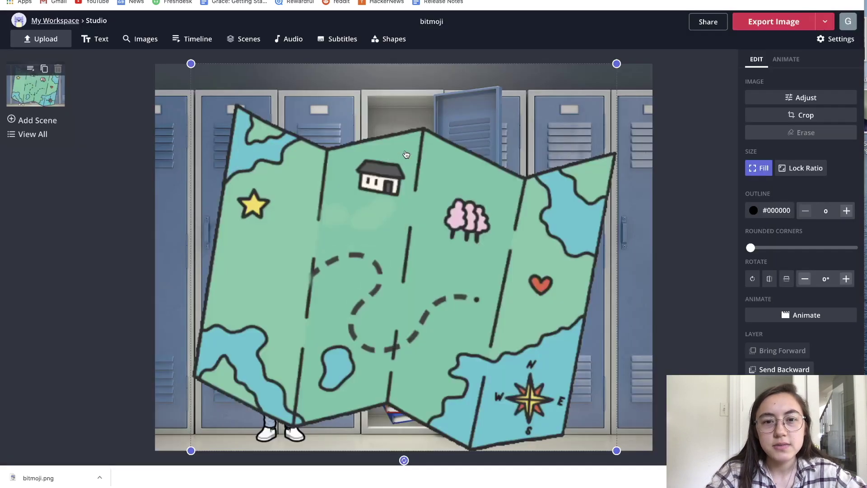
Step: Lock the map GIF's ratio, shrink it, and move it into the cat's locker
{"action": "left_click", "coordinate": [793, 171]}
{"action": "left_click_drag", "start_coordinate": [616, 64], "coordinate": [300, 372]}
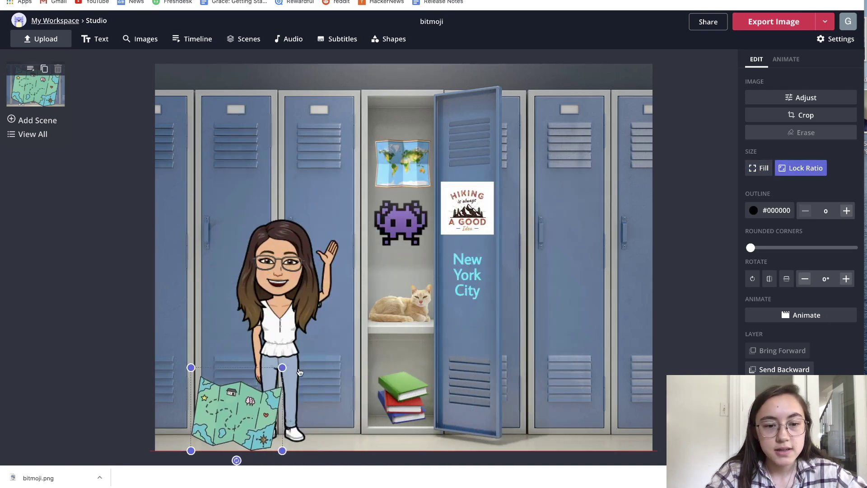
{"action": "left_click_drag", "start_coordinate": [259, 412], "coordinate": [408, 233]}
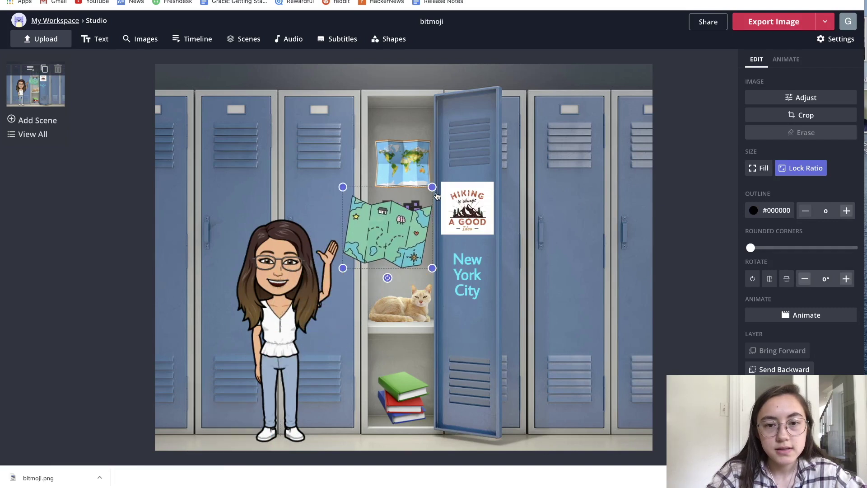
{"action": "left_click_drag", "start_coordinate": [432, 187], "coordinate": [388, 230]}
{"action": "left_click", "coordinate": [397, 228]}
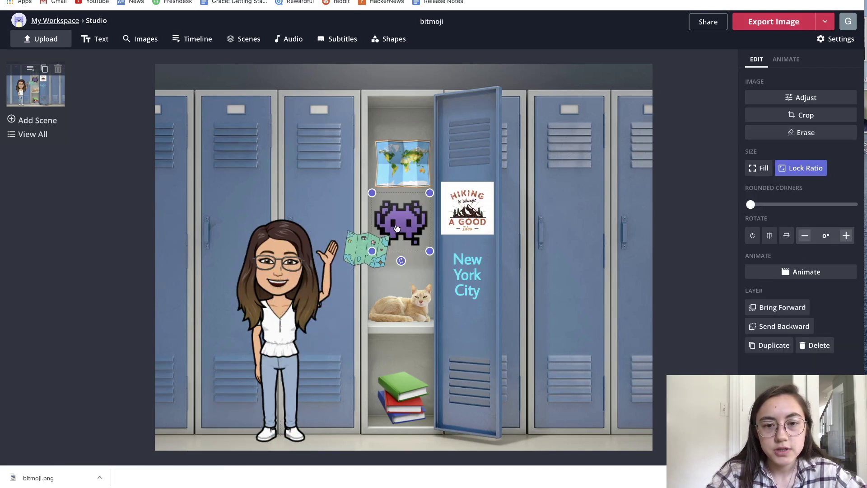
{"action": "left_click", "coordinate": [363, 250]}
{"action": "left_click_drag", "start_coordinate": [388, 230], "coordinate": [417, 200]}
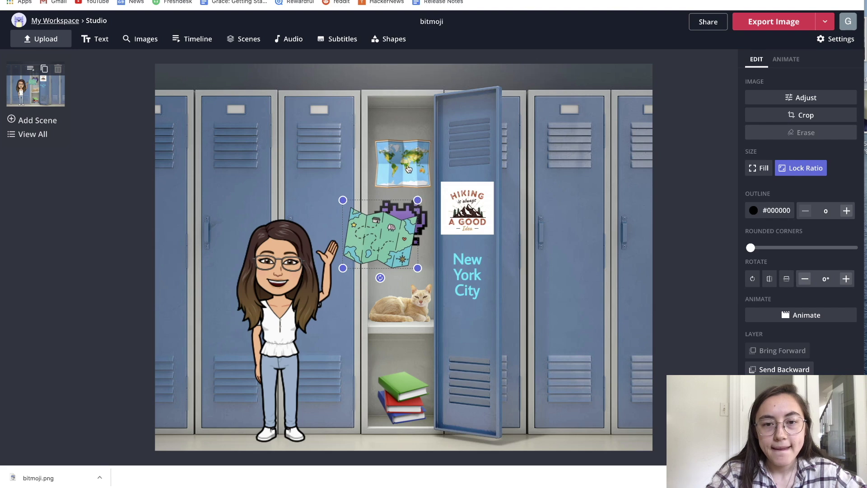
Step: Delete the old world map picture and fit the teal map at the top of the locker
{"action": "left_click", "coordinate": [409, 168]}
{"action": "key", "text": "Delete"}
{"action": "left_click_drag", "start_coordinate": [377, 233], "coordinate": [400, 145]}
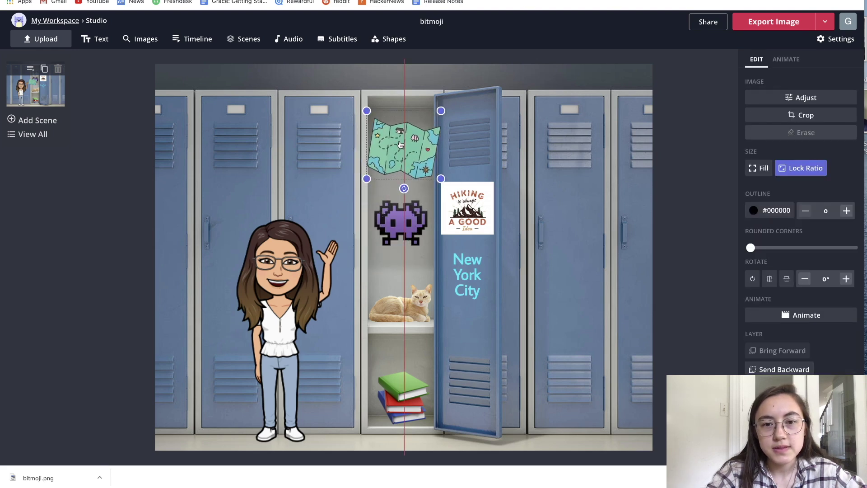
{"action": "left_click_drag", "start_coordinate": [441, 111], "coordinate": [428, 131]}
{"action": "left_click", "coordinate": [439, 195]}
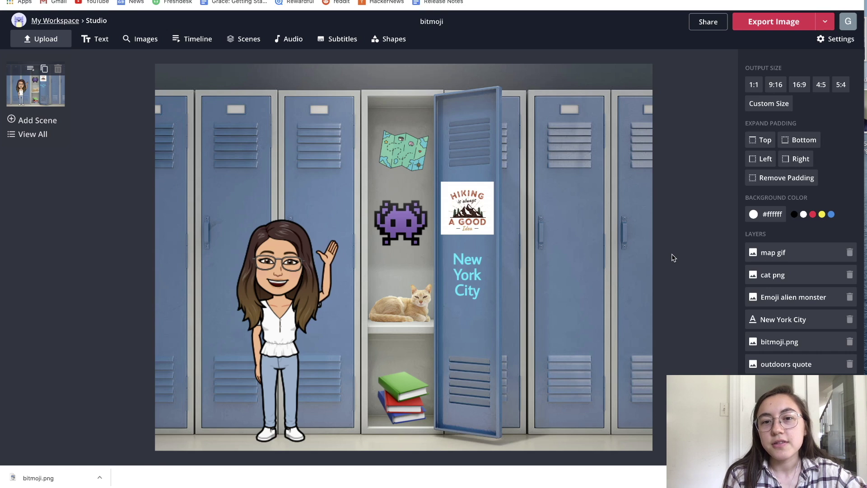
Step: Set the project's output file to GIF and nudge the map toward the locker's centre
{"action": "left_click", "coordinate": [403, 155]}
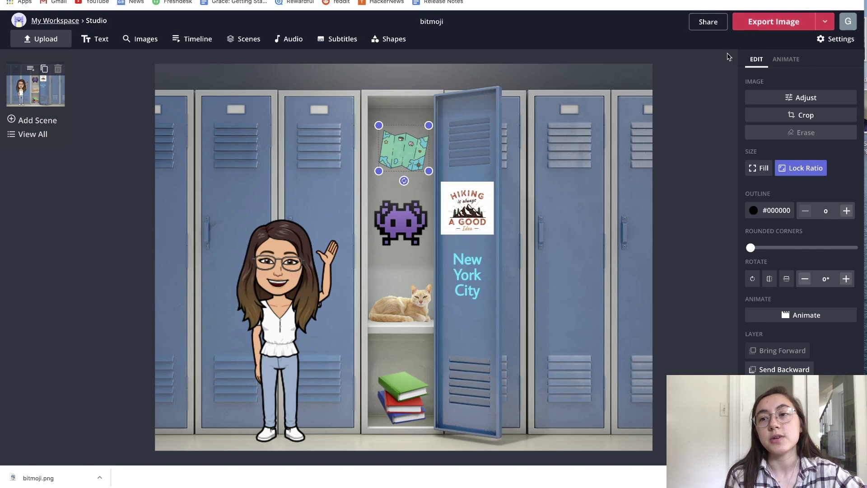
{"action": "left_click", "coordinate": [834, 40]}
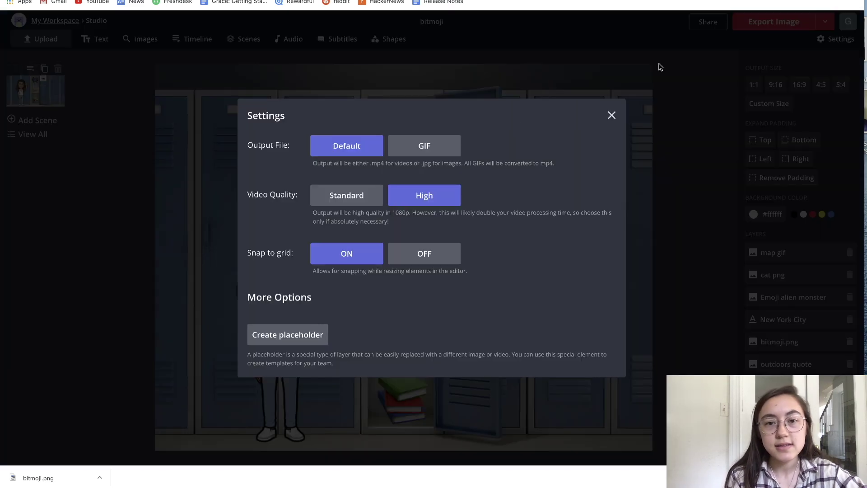
{"action": "left_click", "coordinate": [409, 146]}
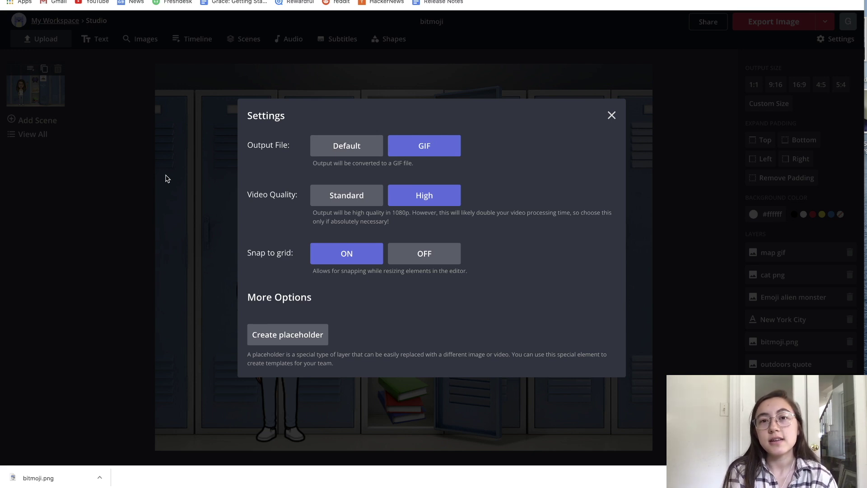
{"action": "left_click", "coordinate": [612, 117]}
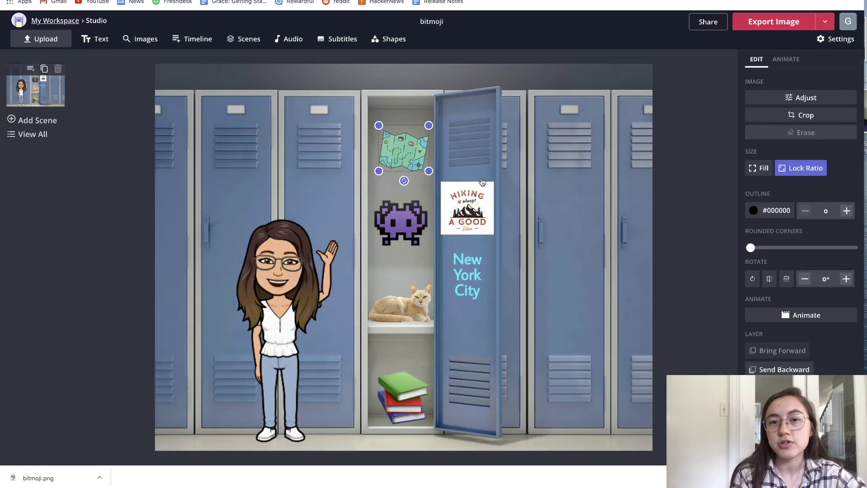
{"action": "left_click_drag", "start_coordinate": [400, 142], "coordinate": [401, 143]}
Step: Deselect the map and export the locker scene as the 'bitmoji' GIF
{"action": "left_click", "coordinate": [667, 140]}
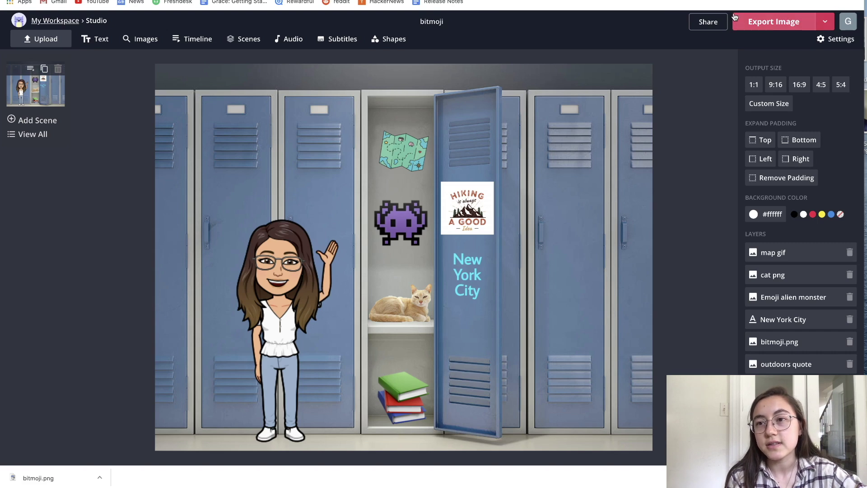
{"action": "left_click", "coordinate": [758, 27]}
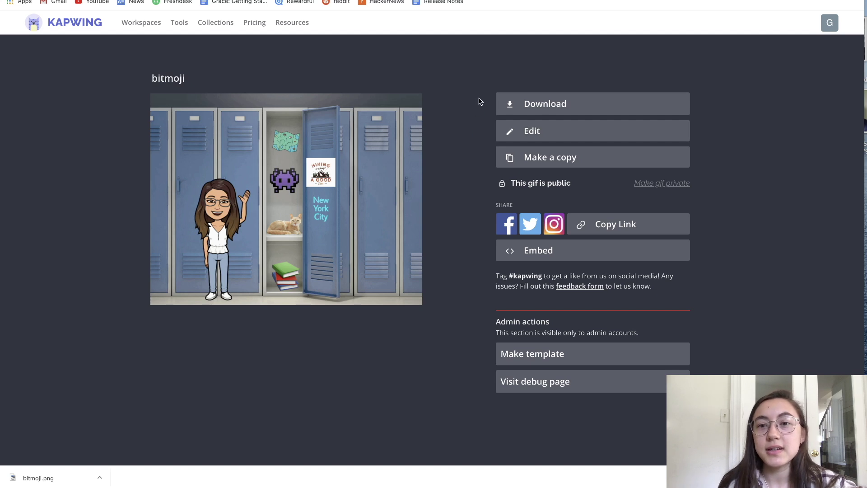
Step: Download the 'bitmoji' GIF and copy its public share link
{"action": "left_click", "coordinate": [614, 104]}
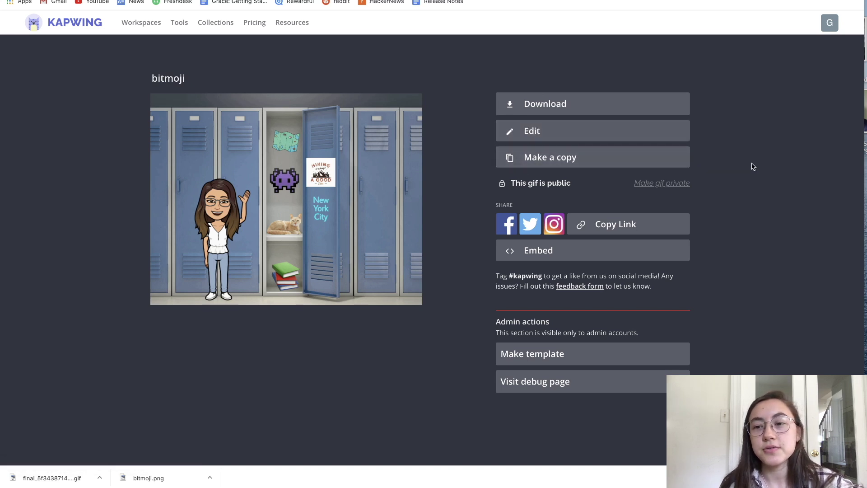
{"action": "scroll", "coordinate": [739, 188], "scroll_direction": "down", "scroll_amount": 1}
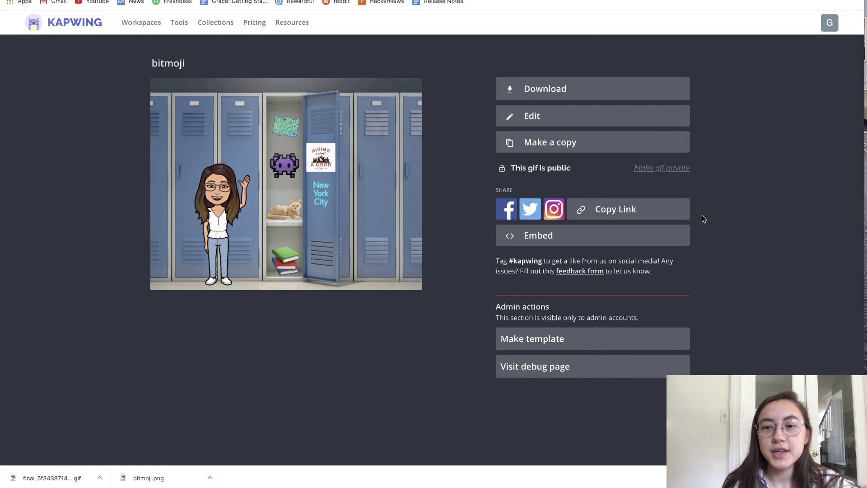
{"action": "left_click", "coordinate": [672, 214]}
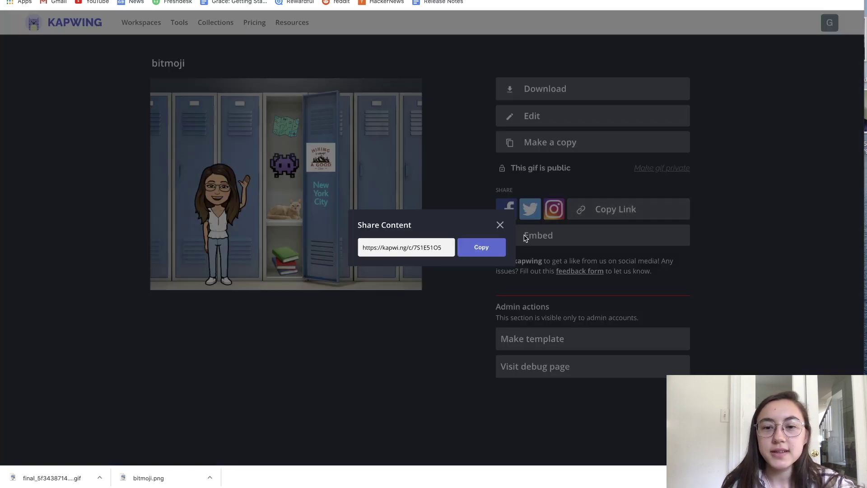
{"action": "left_click", "coordinate": [499, 246]}
{"action": "left_click", "coordinate": [499, 225]}
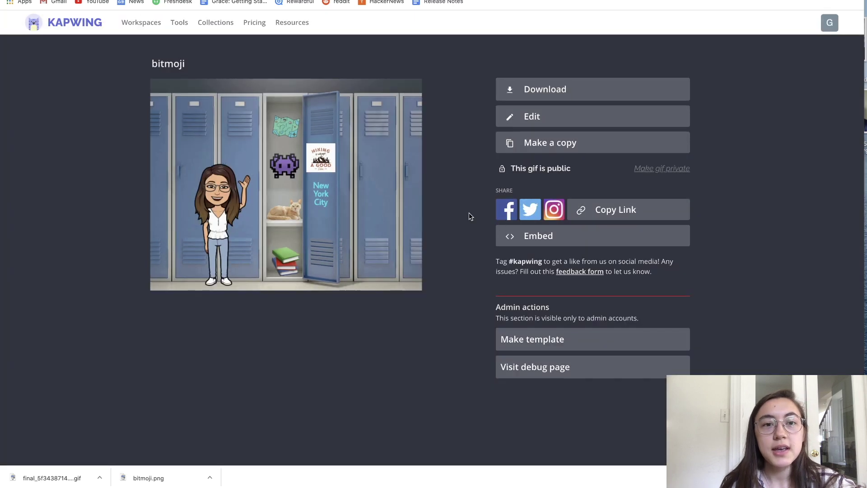
{"action": "scroll", "coordinate": [469, 216], "scroll_direction": "up", "scroll_amount": 1}
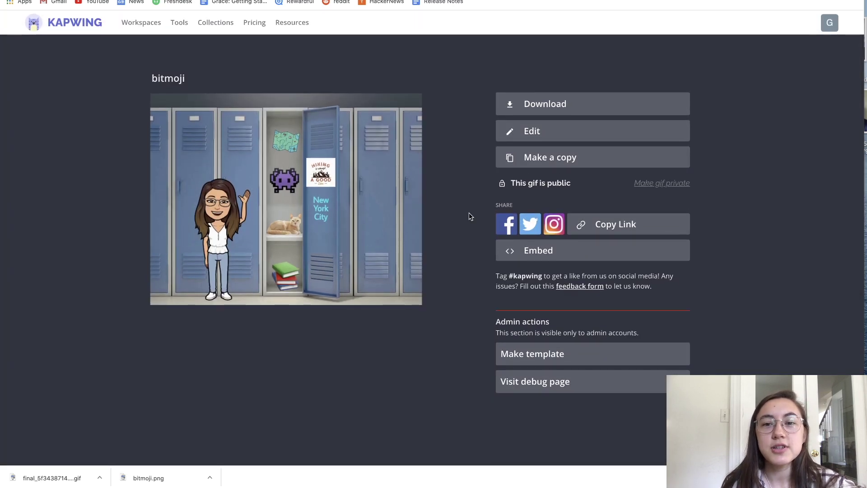